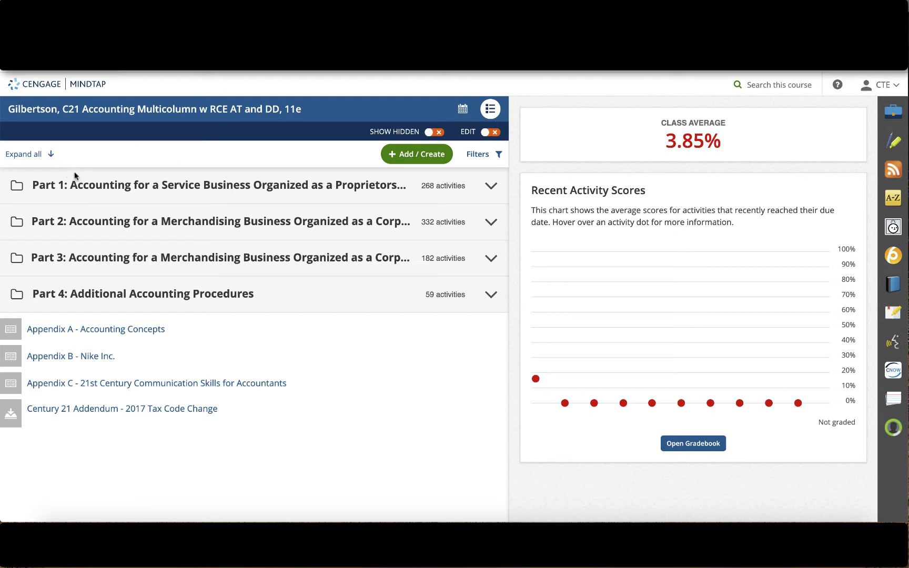
Step: Examine the Red Carpet Events simulation's assignment list in Part 1, and collapse the simulation and Part 1 again
click(22, 190)
scroll(134, 259, down, 2)
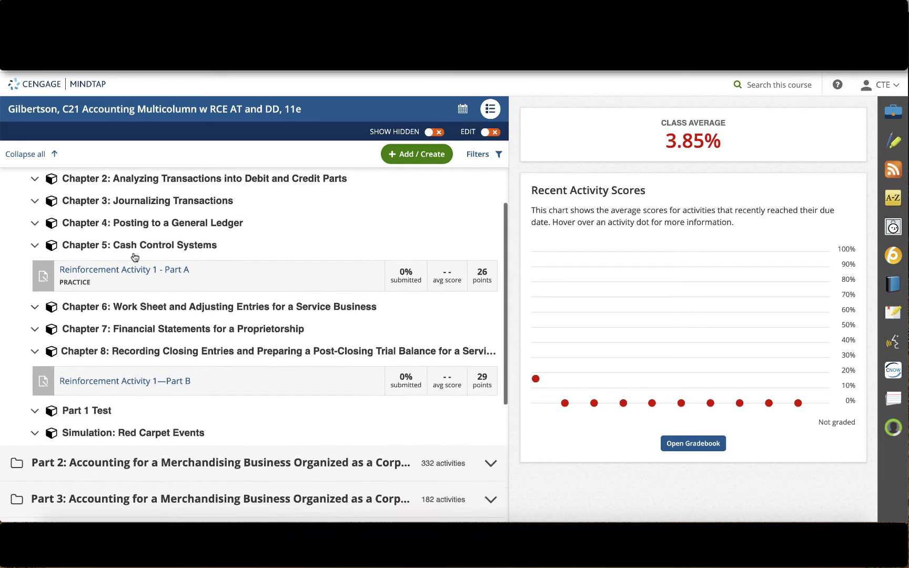
scroll(126, 260, up, 2)
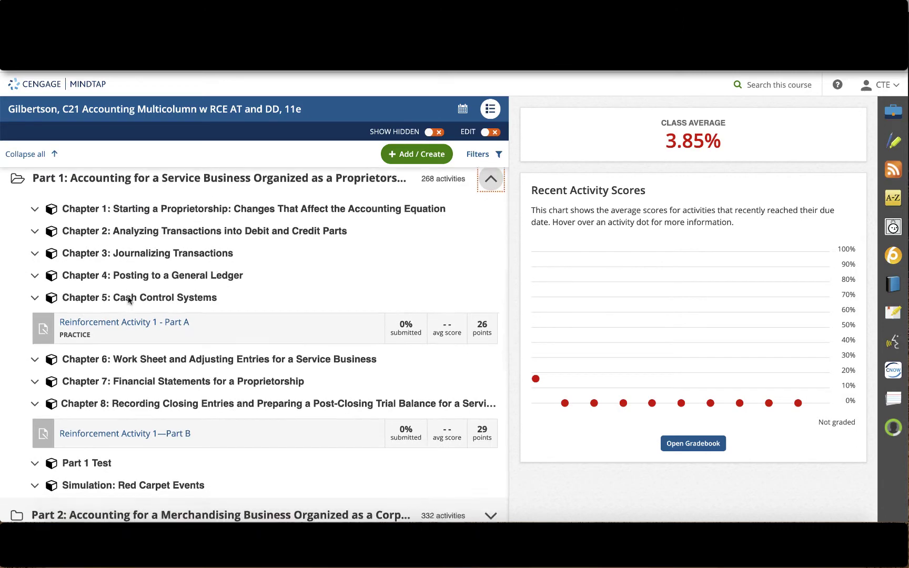
scroll(126, 299, down, 4)
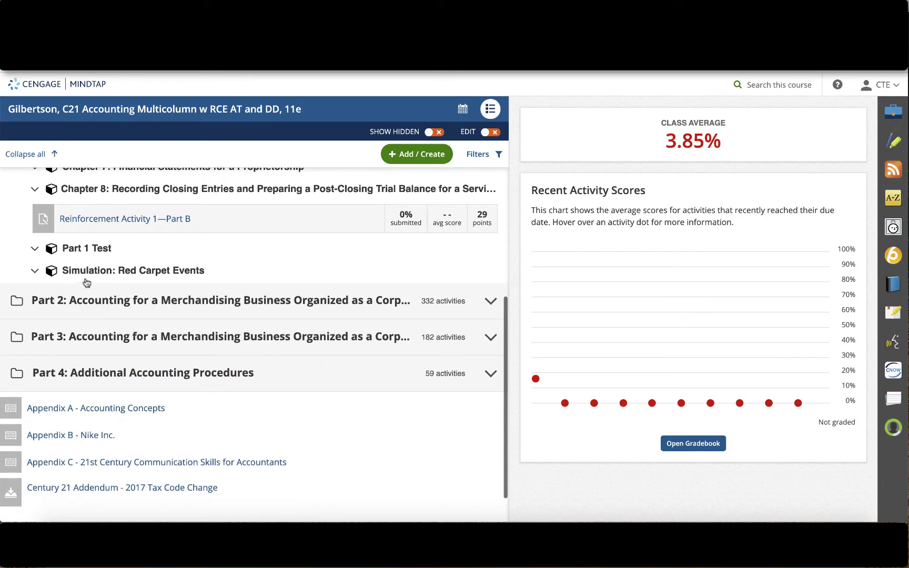
click(35, 270)
scroll(330, 316, down, 1)
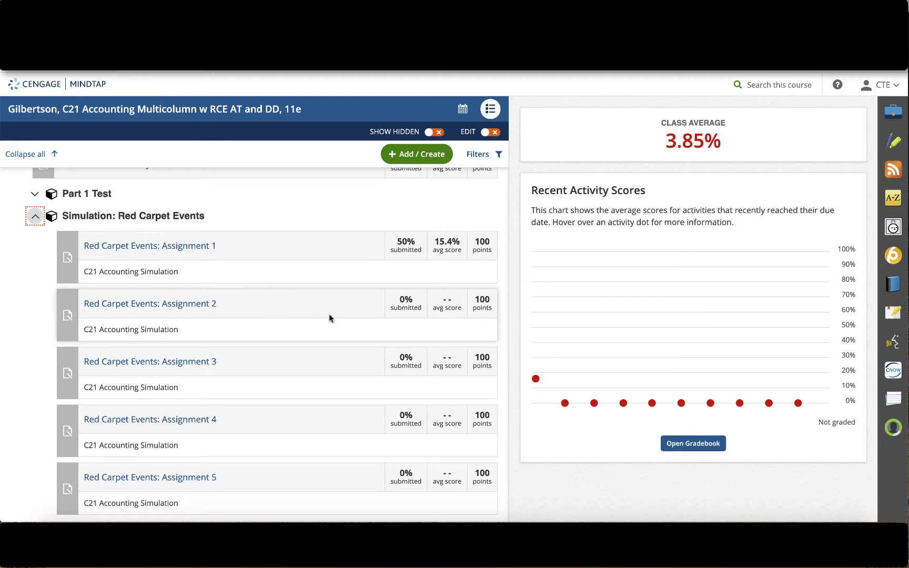
scroll(330, 317, down, 1)
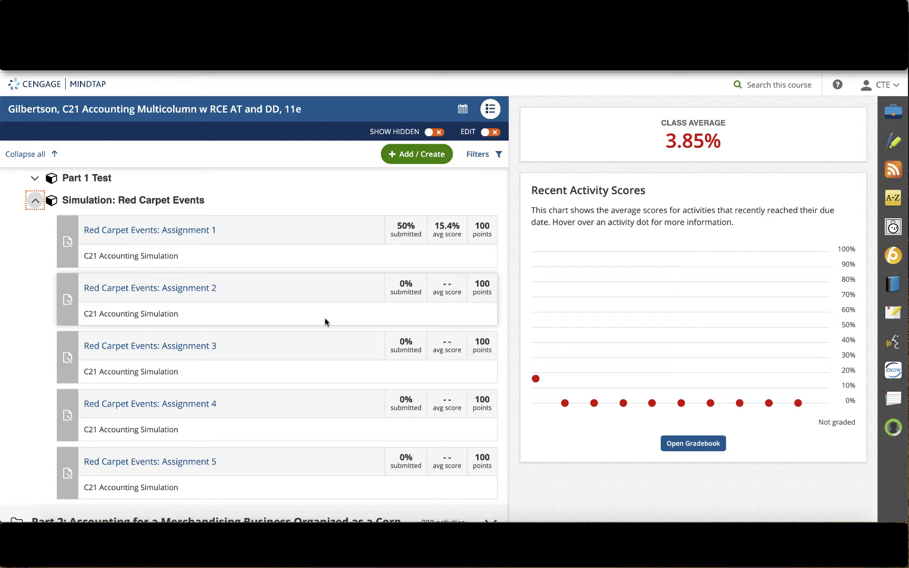
click(35, 199)
scroll(214, 240, up, 5)
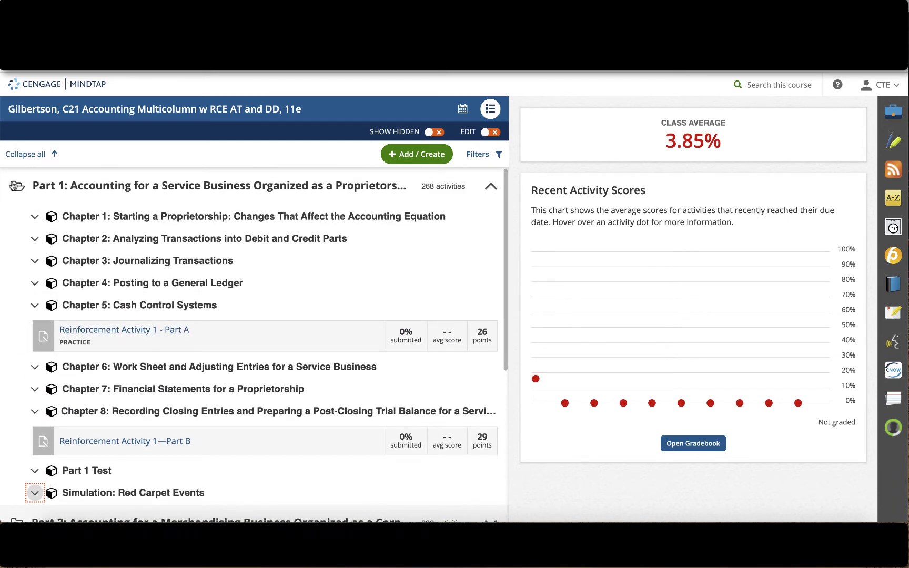
click(32, 185)
Step: Examine the Authentic Threads simulation's assignment list in Part 2, and collapse Part 2 again
click(16, 219)
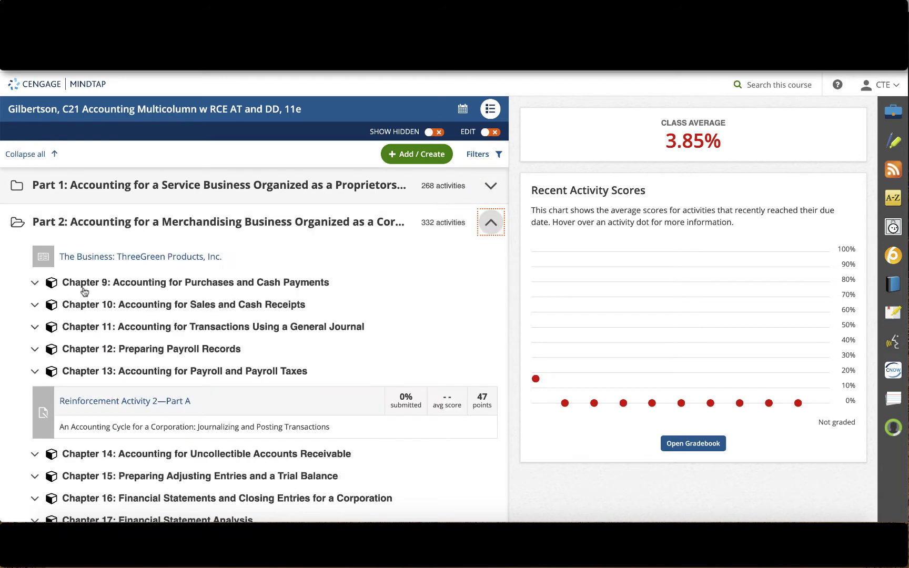
scroll(212, 373, down, 3)
scroll(213, 372, down, 2)
click(35, 389)
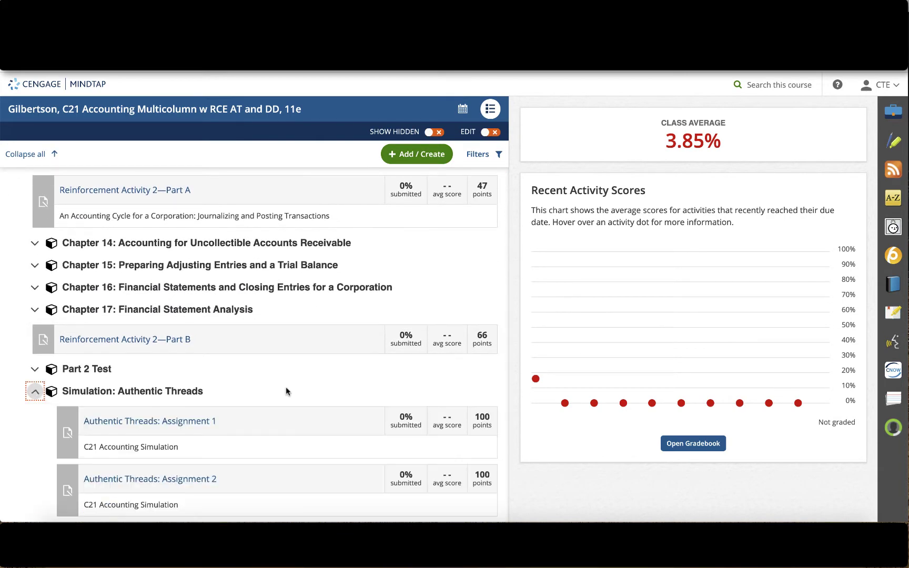
scroll(286, 386, down, 3)
scroll(287, 392, down, 1)
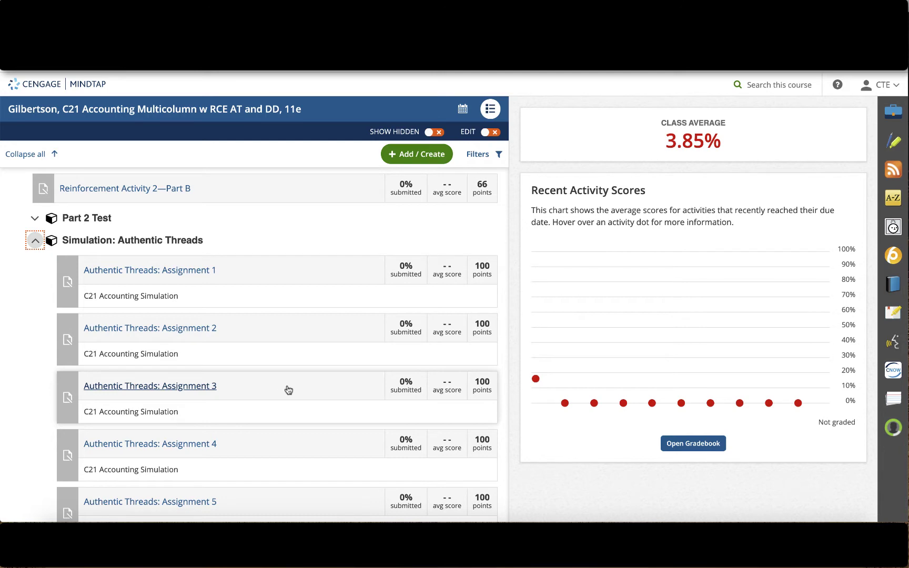
scroll(273, 387, down, 3)
scroll(273, 388, up, 10)
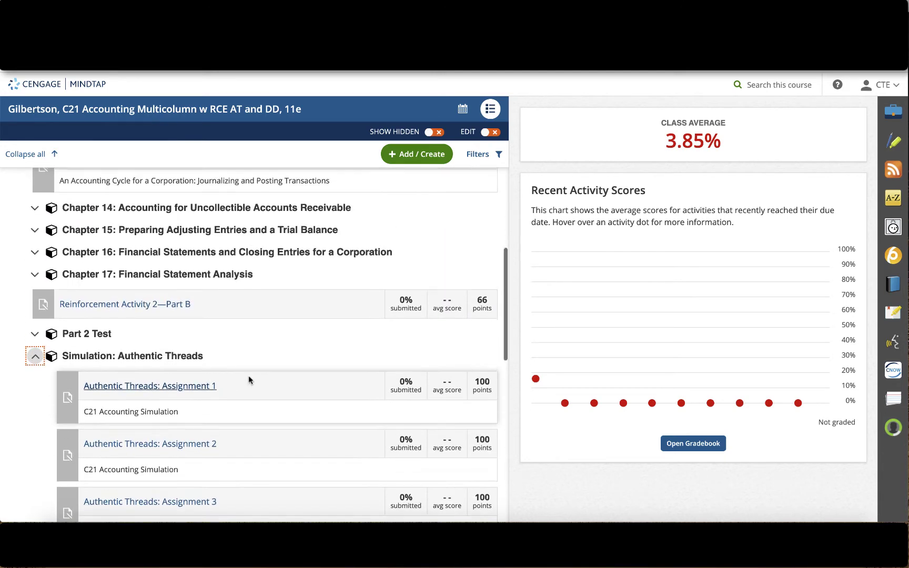
click(80, 220)
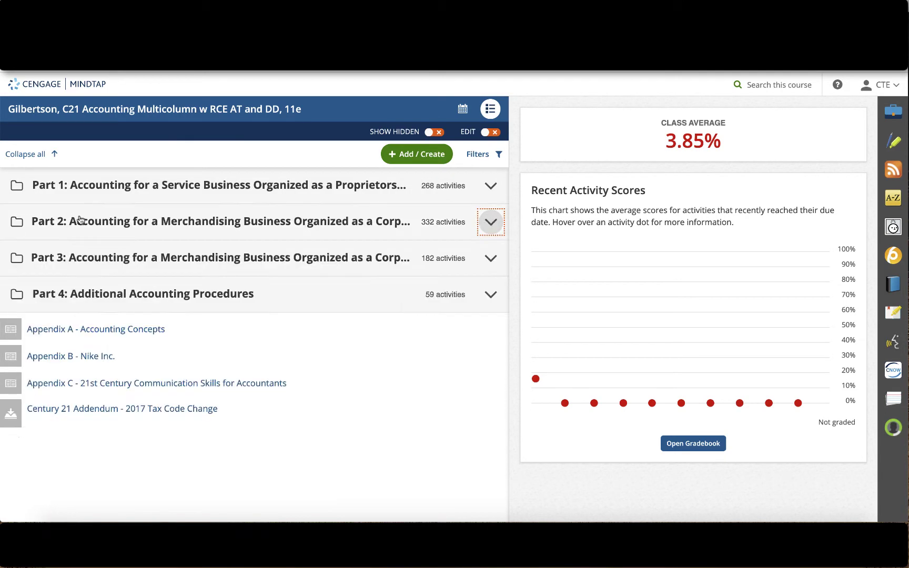
Step: Examine the Digital Diversions simulation's assignment list in Part 3, and collapse the simulation and Part 3 again
click(18, 261)
scroll(210, 353, down, 5)
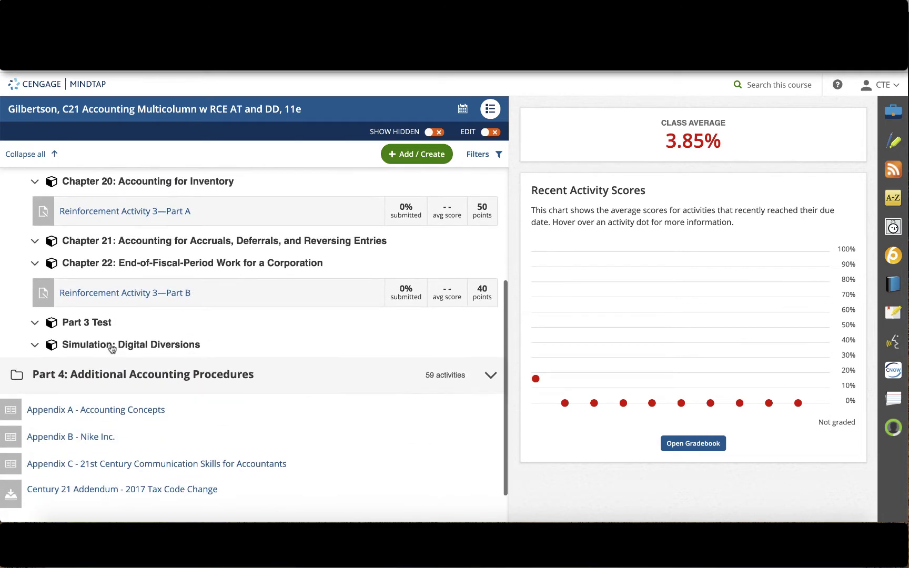
click(35, 345)
scroll(309, 353, down, 5)
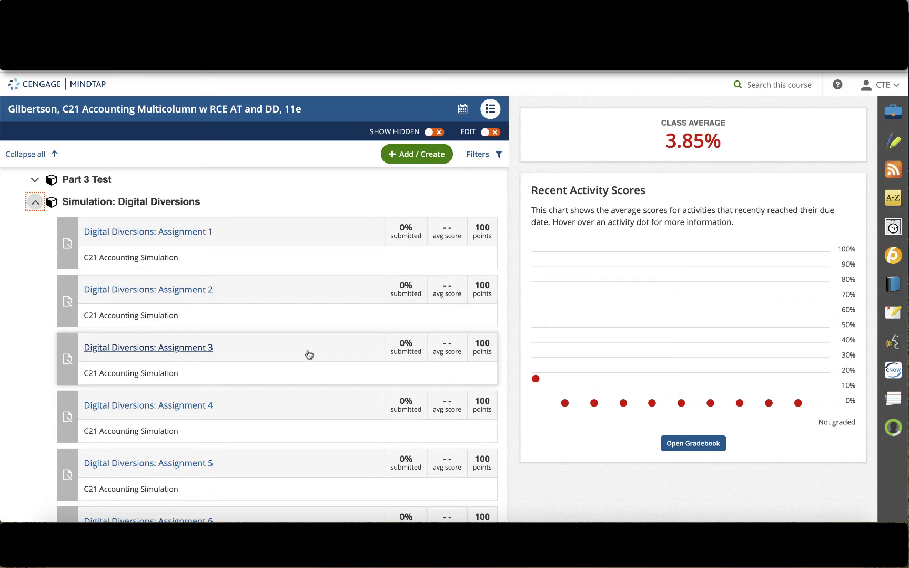
scroll(310, 358, down, 3)
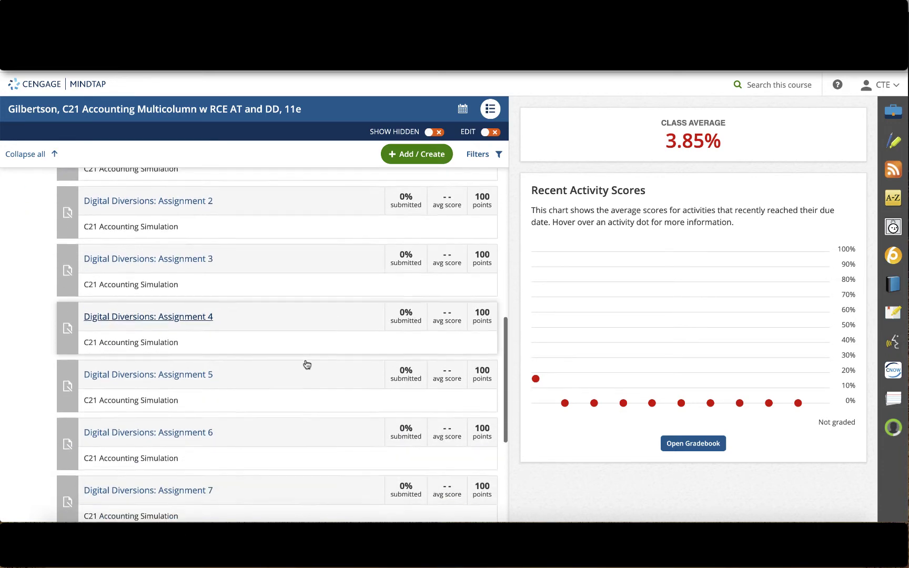
scroll(307, 364, up, 5)
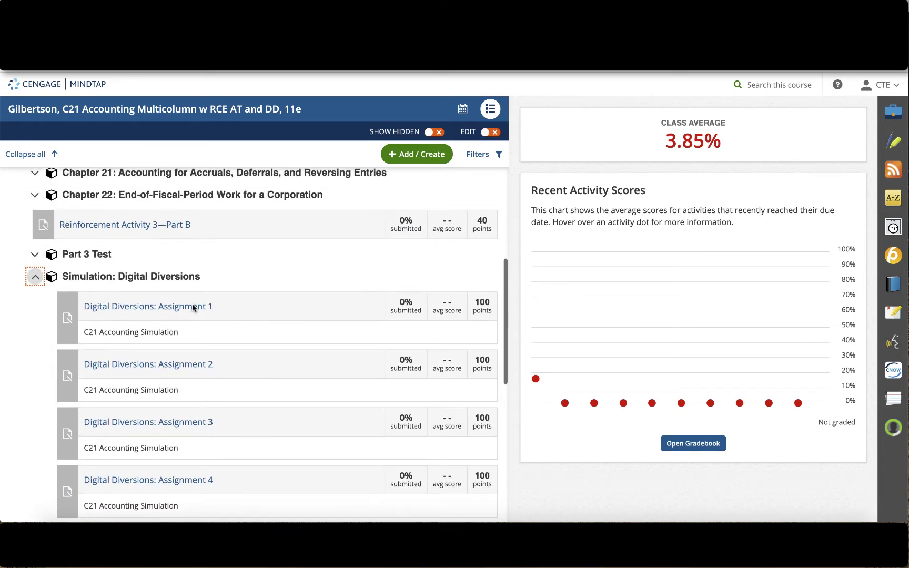
click(35, 274)
scroll(66, 287, up, 5)
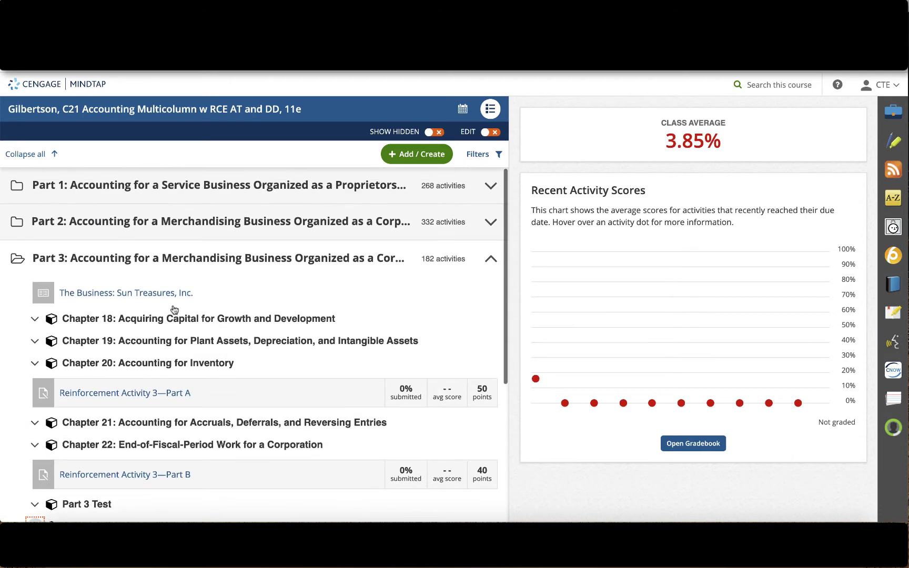
click(15, 259)
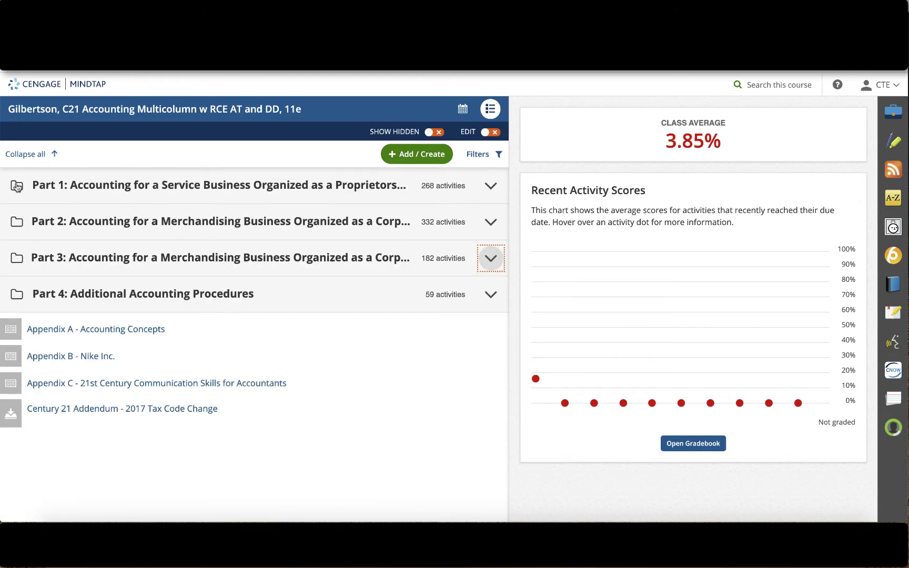
Step: Open Red Carpet Events: Assignment 2 from the simulation in Part 1 and start the assignment
click(16, 185)
scroll(261, 333, down, 3)
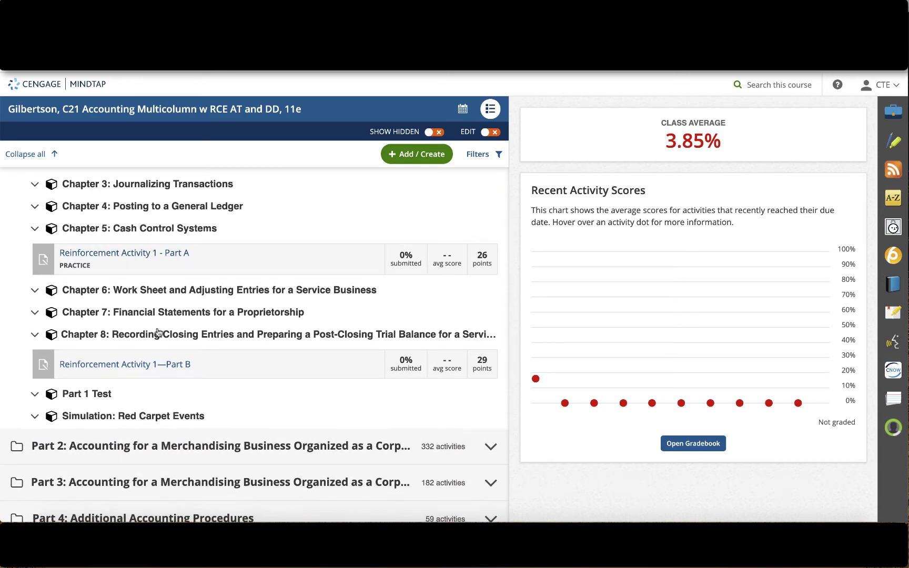
click(35, 417)
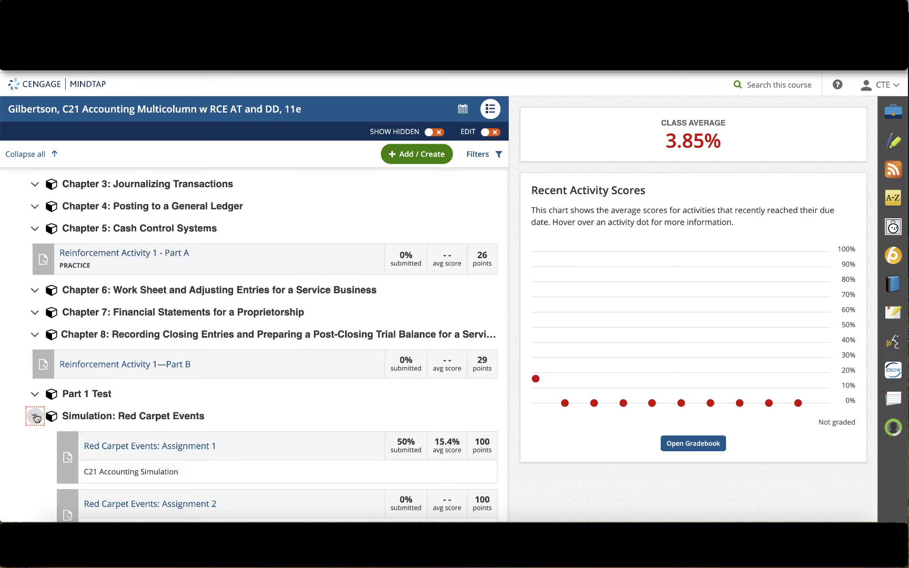
scroll(314, 424, down, 6)
scroll(314, 423, down, 3)
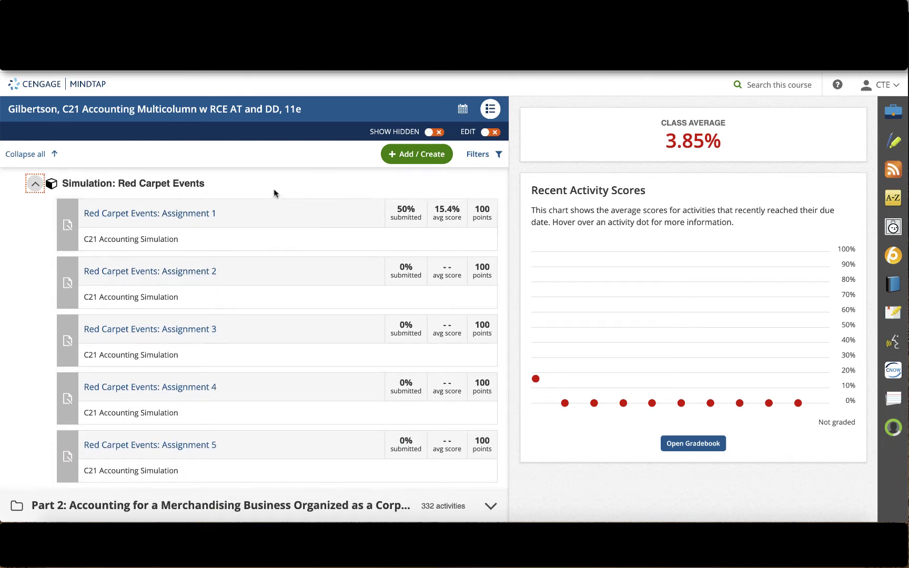
scroll(253, 232, up, 10)
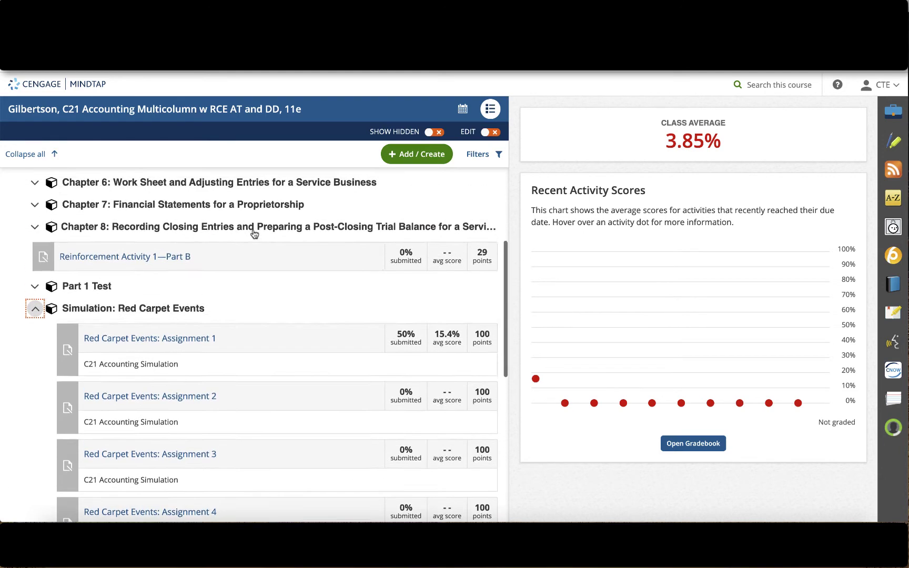
scroll(291, 270, down, 7)
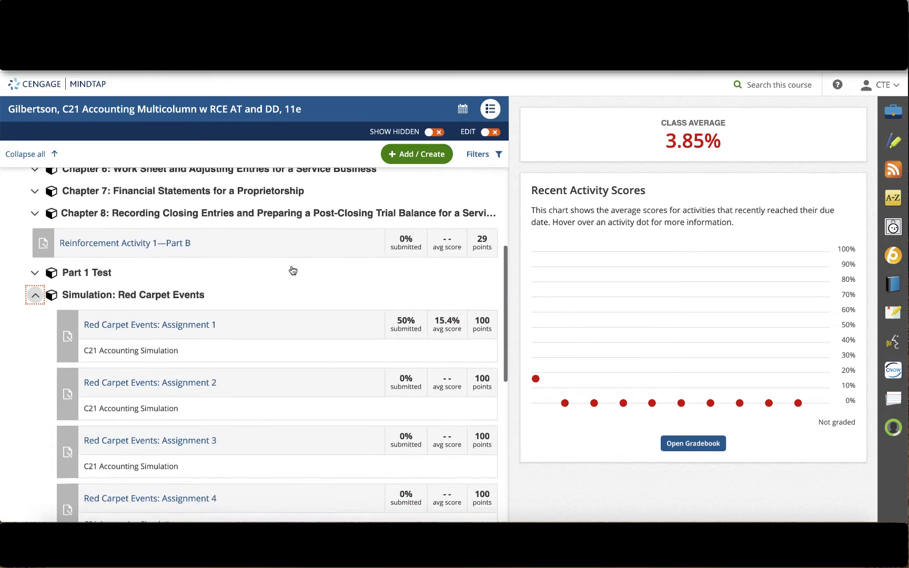
scroll(258, 274, down, 2)
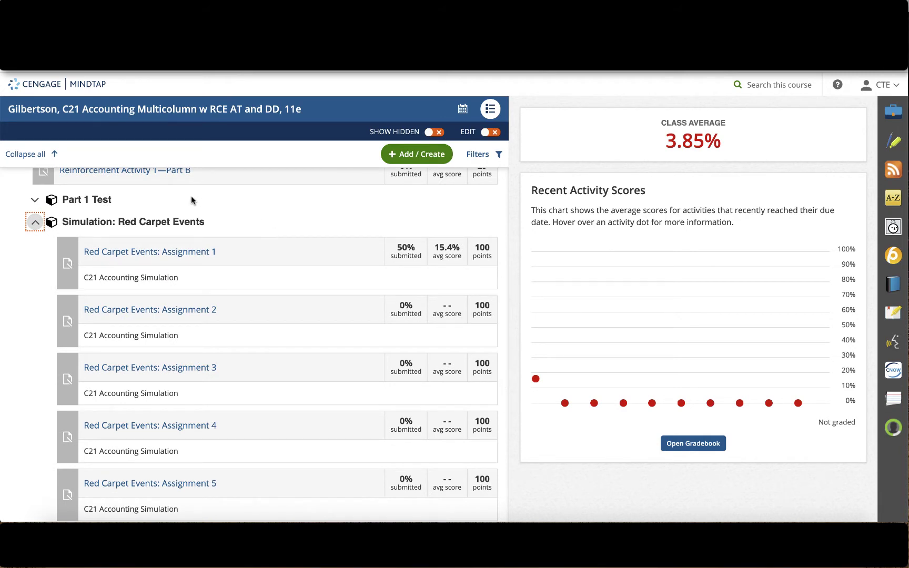
scroll(405, 284, down, 1)
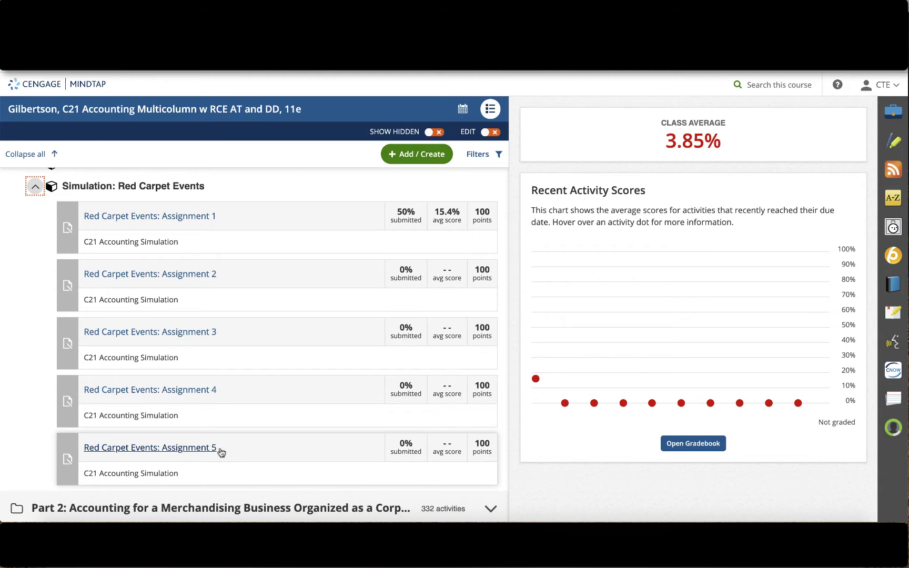
click(179, 274)
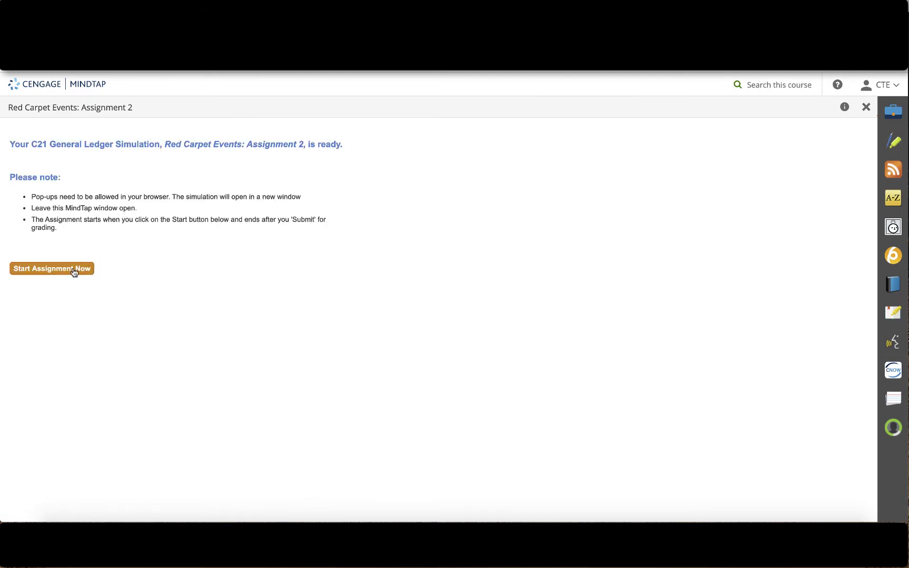
click(67, 270)
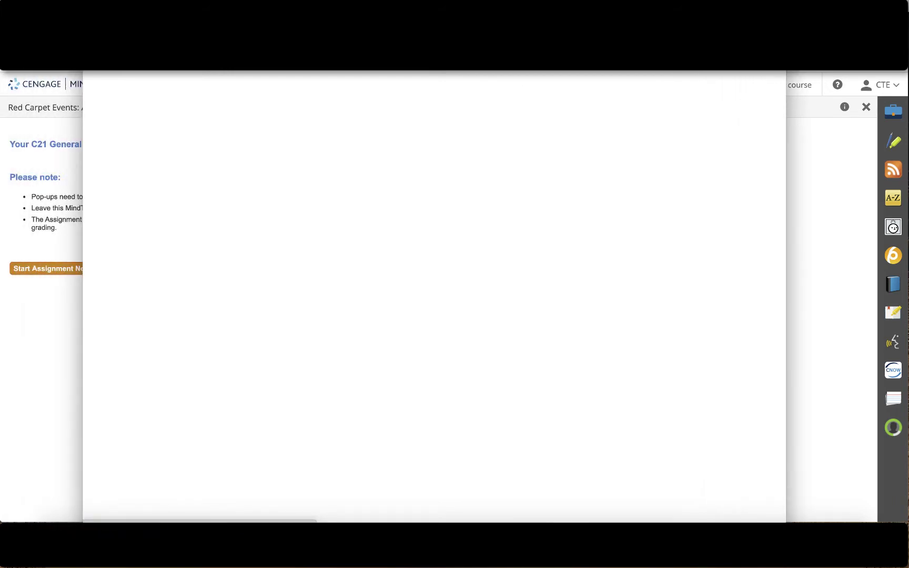
Step: Reposition the simulation's pop-up window near the screen's upper left corner and enlarge it to nearly fill the screen
drag(765, 143, 703, 94)
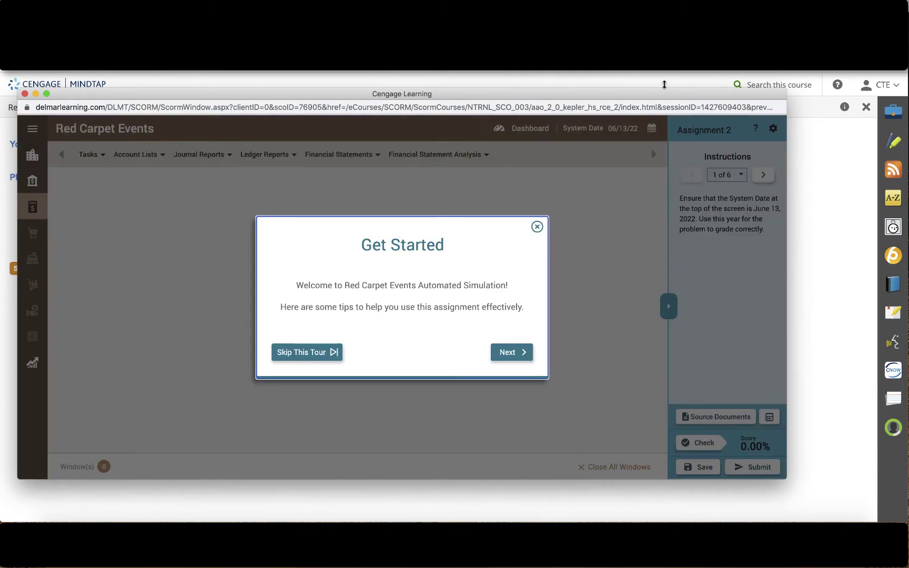
drag(651, 97, 652, 35)
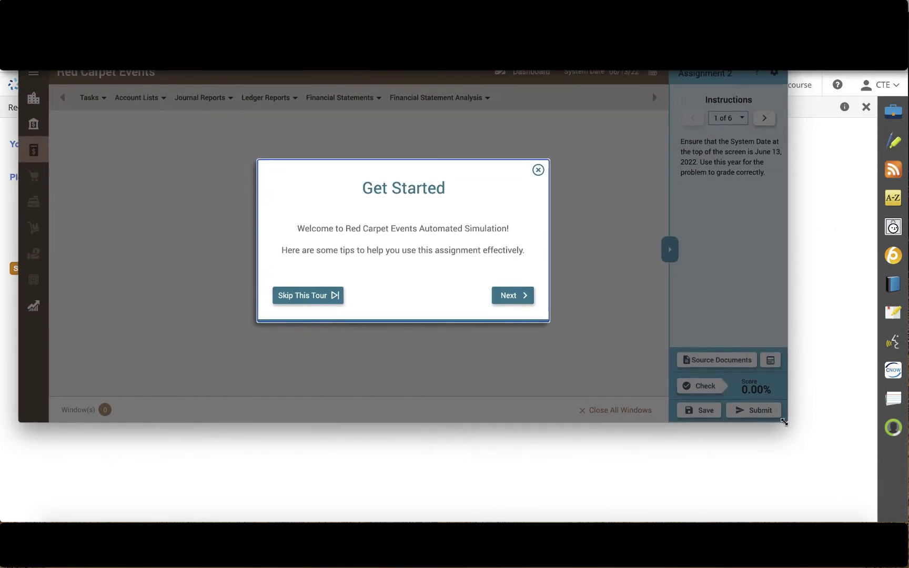
drag(784, 421, 875, 499)
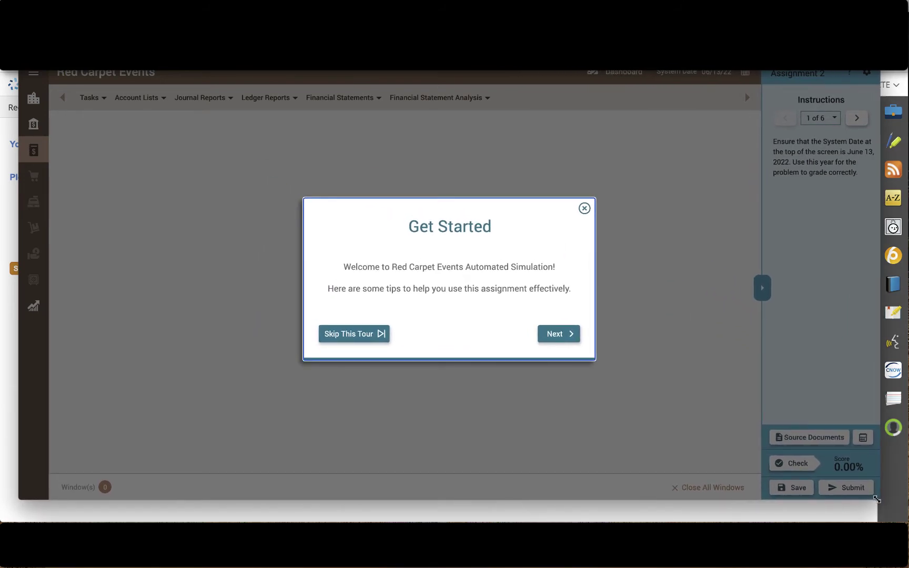
drag(116, 36, 102, 20)
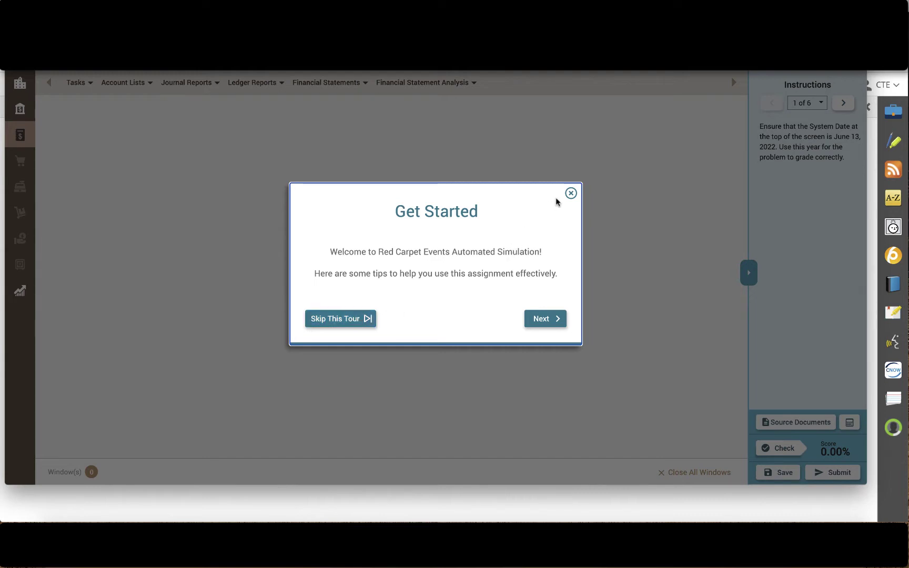
Step: Dismiss the Get Started tour and acknowledge the General Instructions for the assignment
click(570, 194)
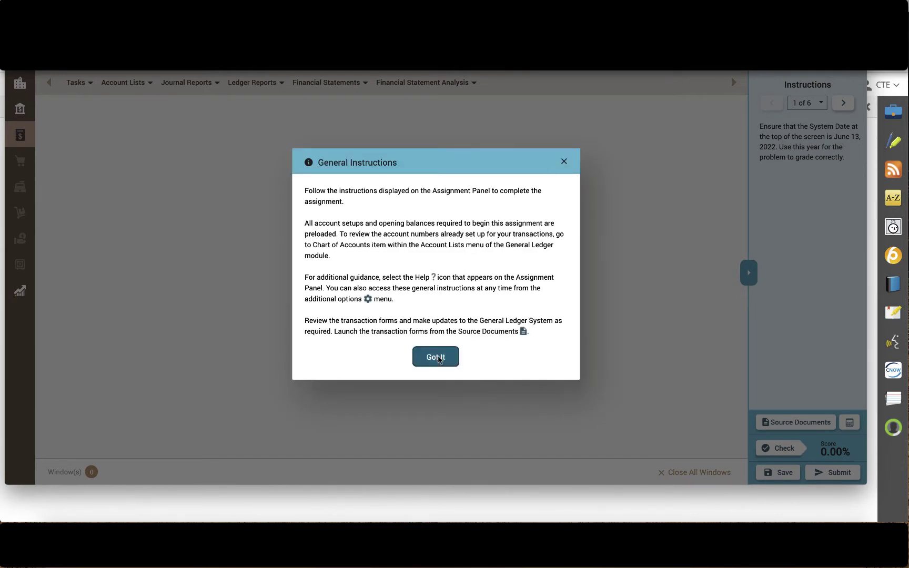
click(439, 360)
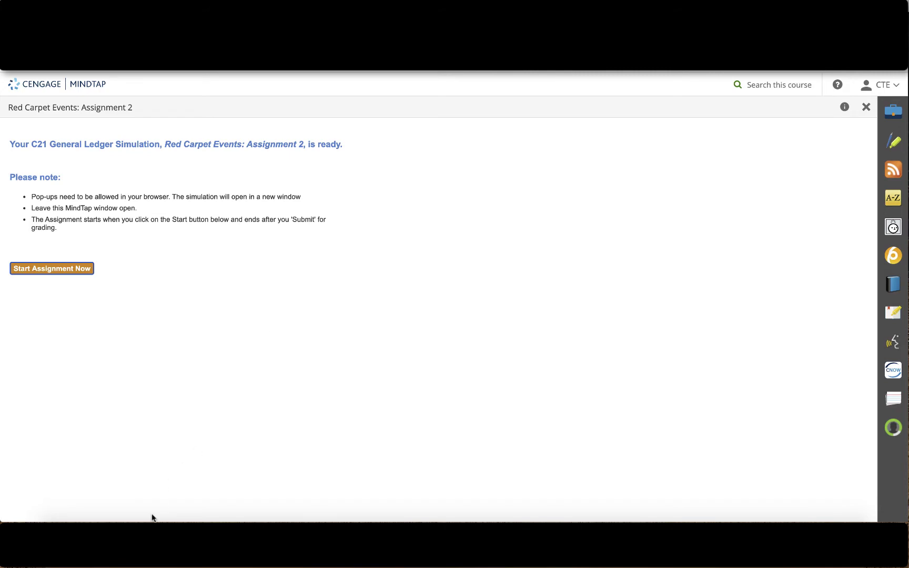
Step: Return to the Cengage Learning simulation window and open the help for Assignment 2
right_click(223, 524)
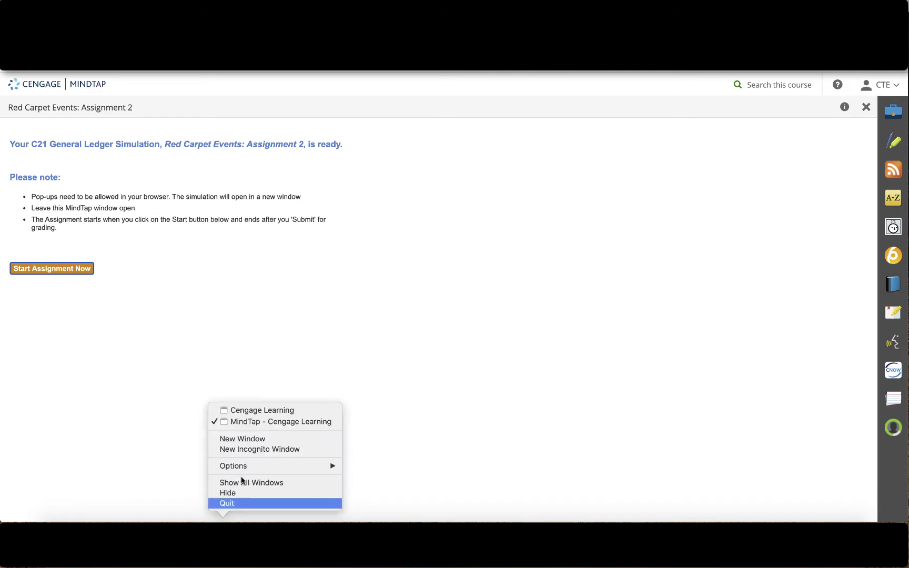
click(265, 416)
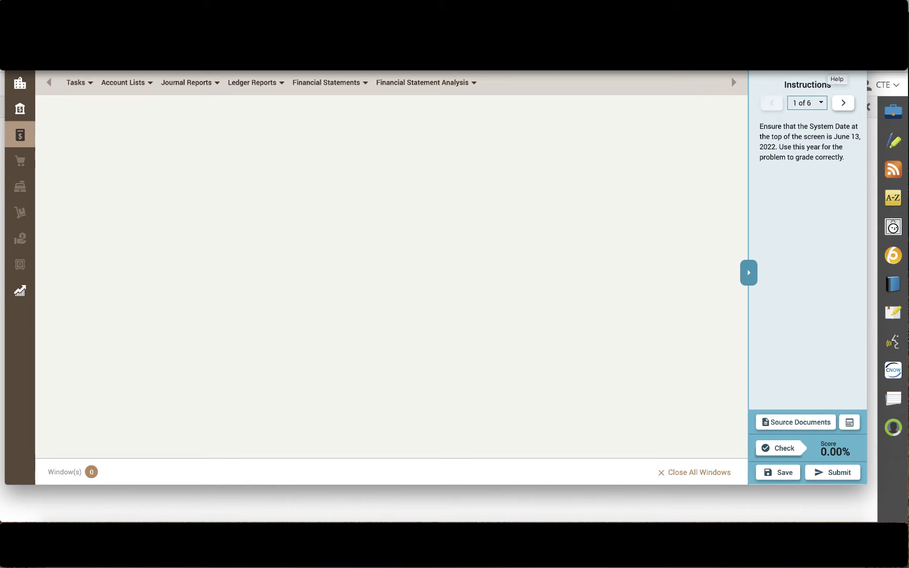
click(837, 70)
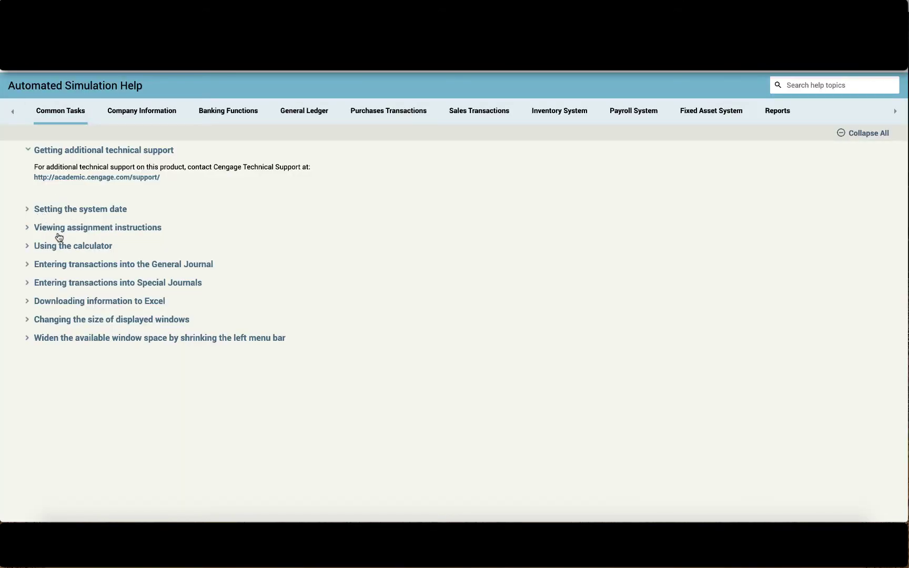
Step: Browse the help topics for Banking Functions, General Ledger, Purchases Transactions, Sales Transactions and Company Information
click(223, 117)
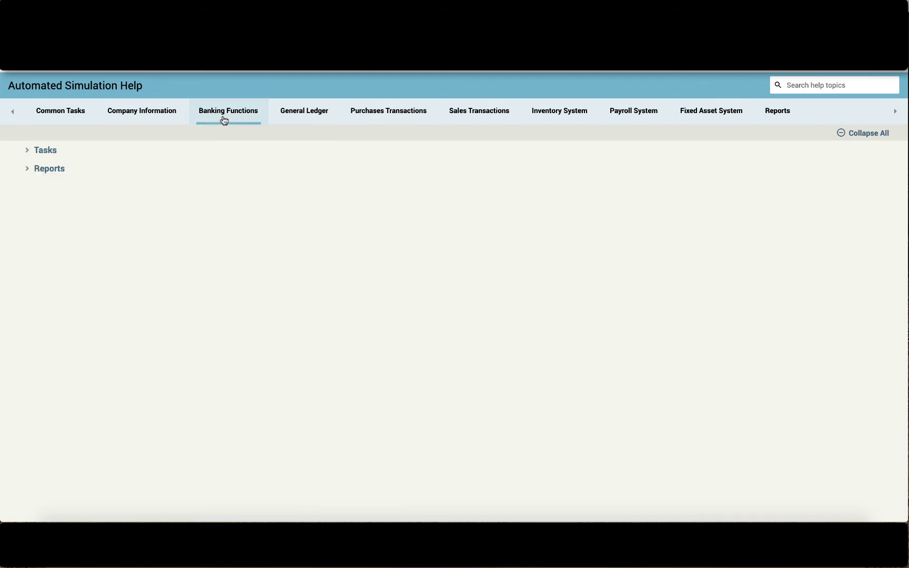
click(304, 114)
click(408, 113)
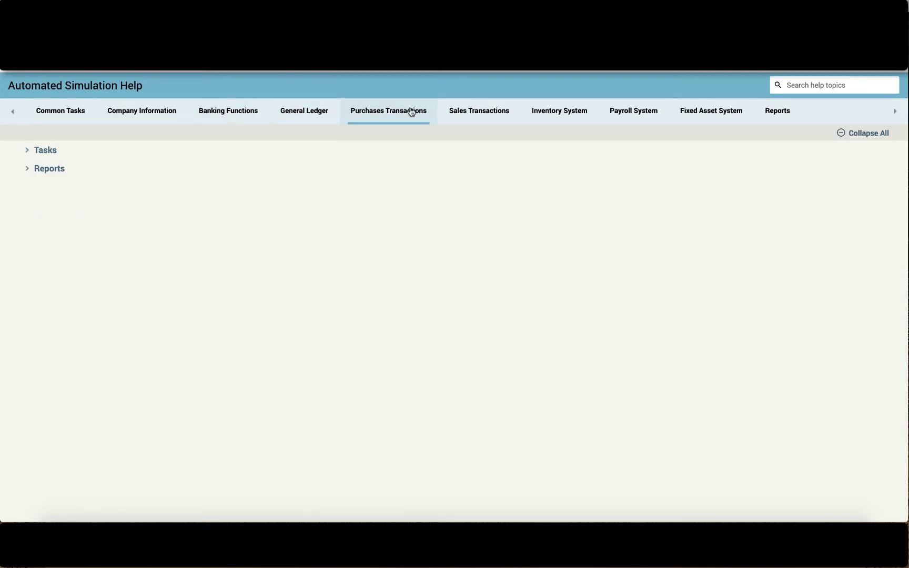
click(503, 109)
click(125, 115)
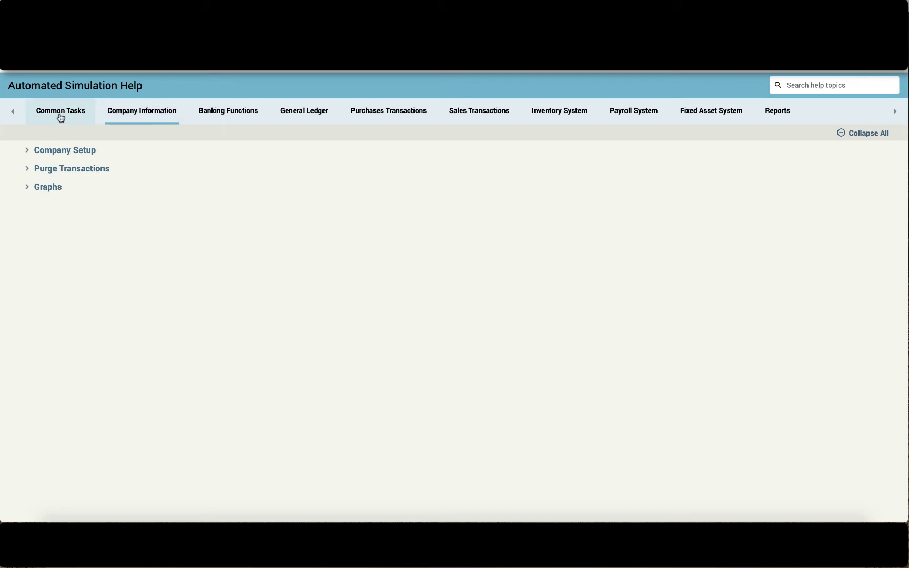
Step: Return to the Cengage Learning simulation window, reposition and enlarge it to nearly fill the screen, and dismiss the calendar reminder
right_click(279, 531)
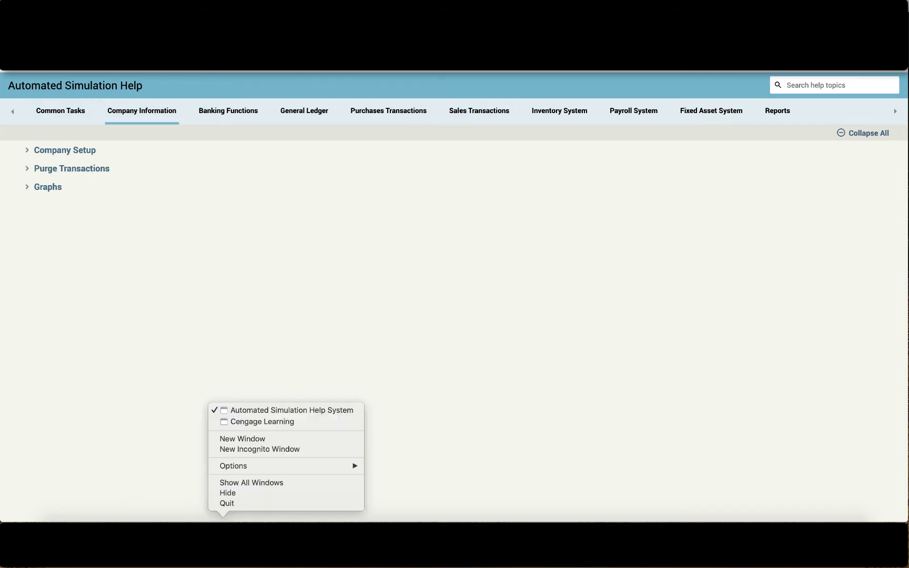
click(267, 423)
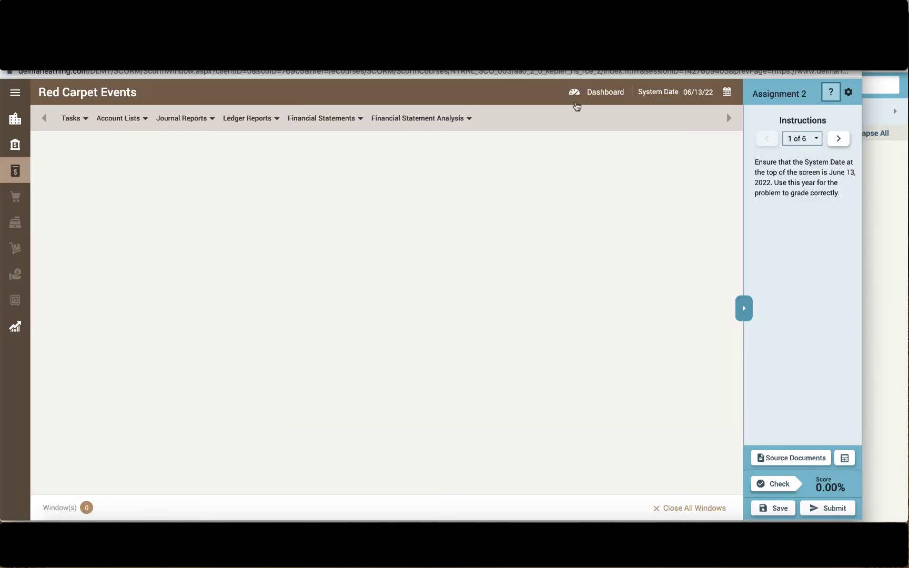
drag(594, 58, 610, 23)
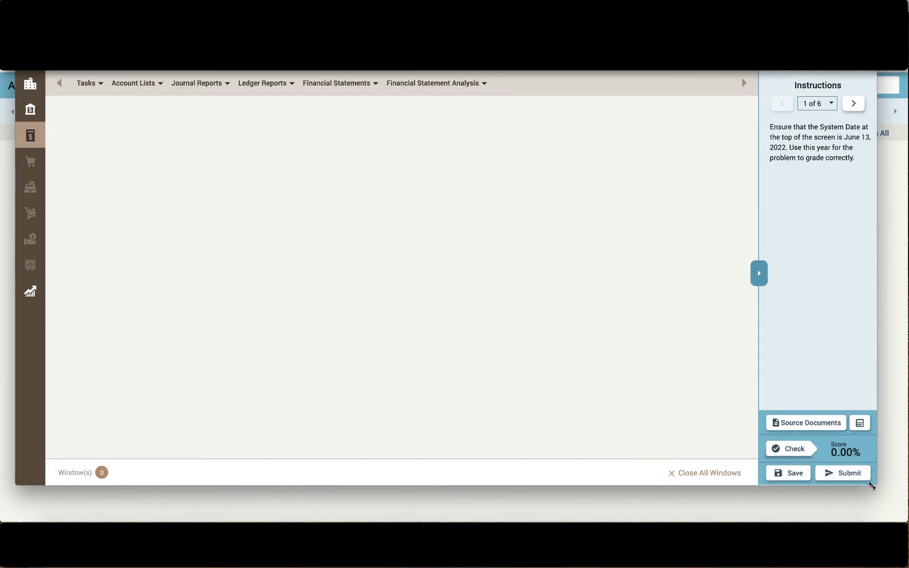
drag(875, 485, 903, 519)
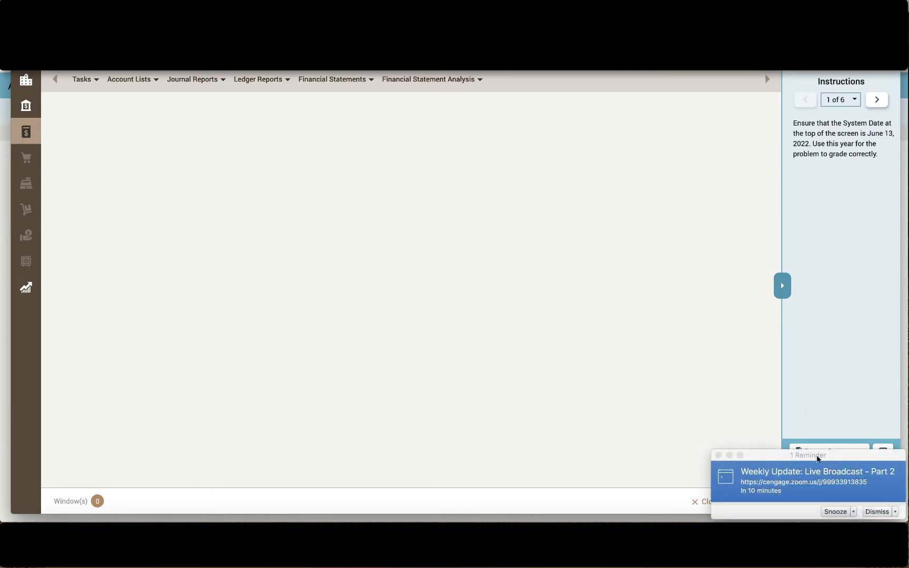
click(877, 512)
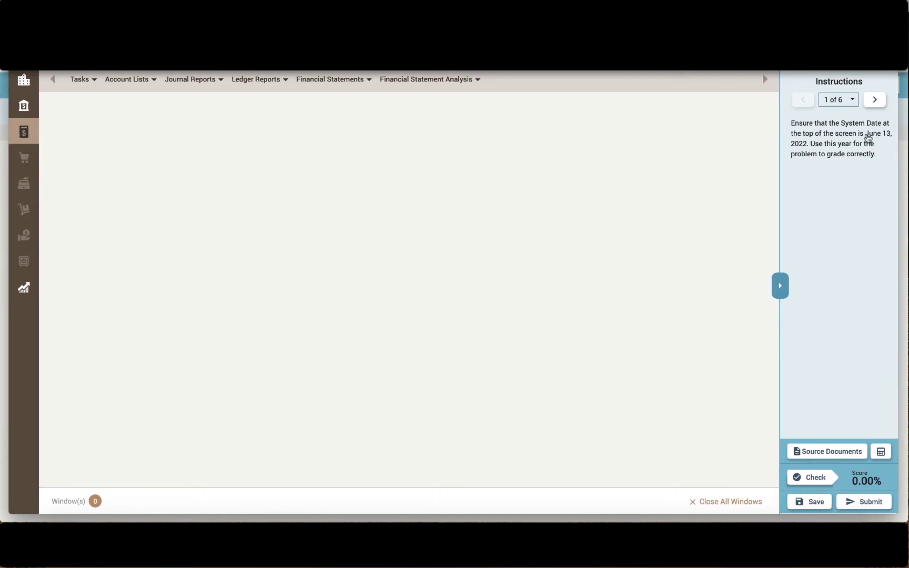
Step: View the first transaction's source document in an enlarged, repositioned window fitted to its content, and return to the transaction description
click(838, 454)
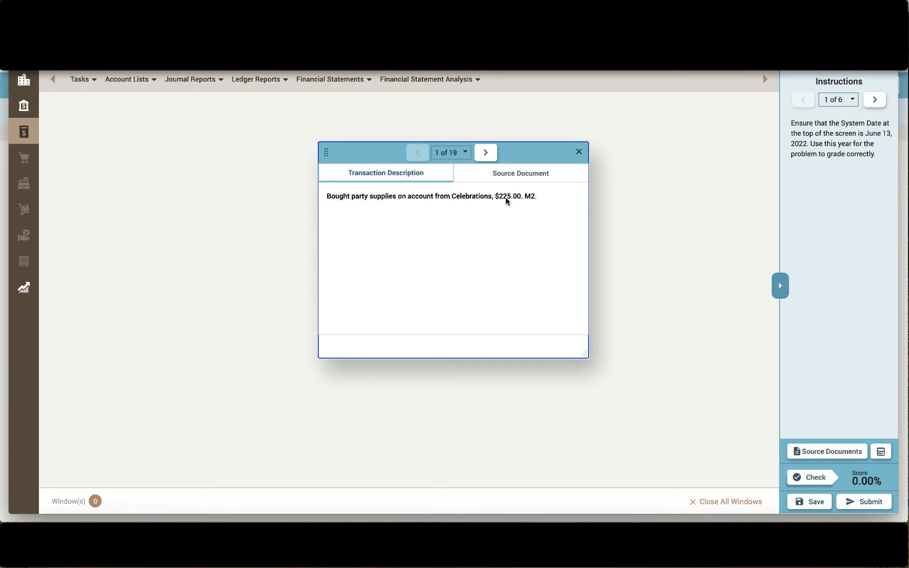
click(525, 176)
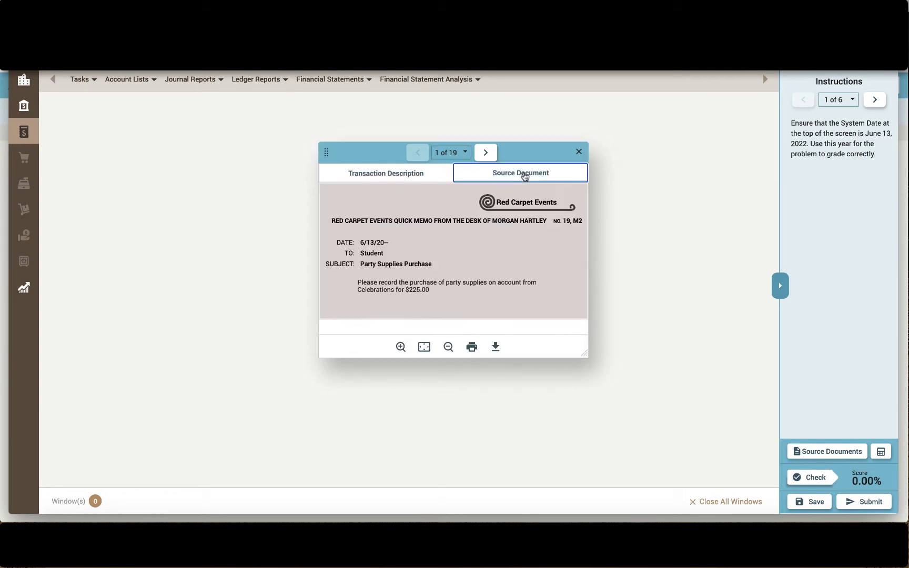
drag(583, 357, 815, 446)
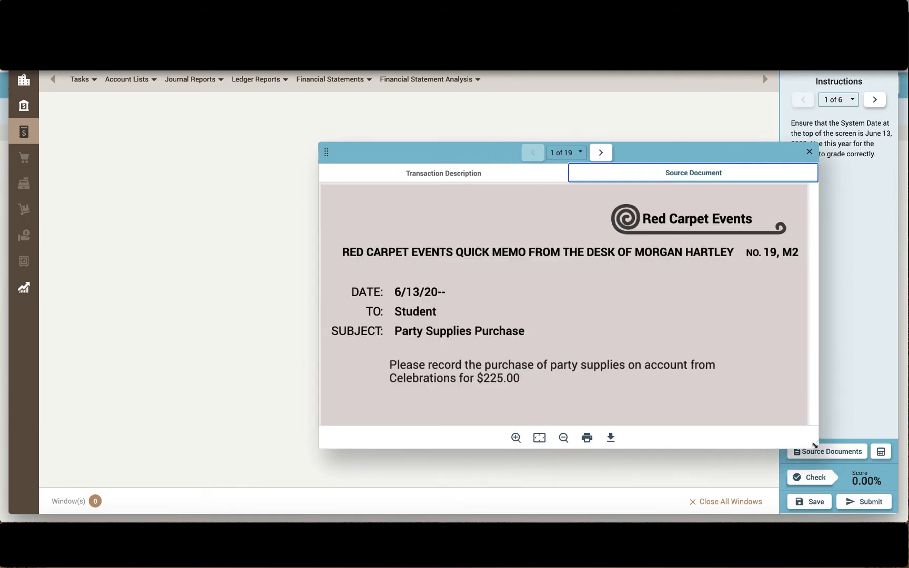
drag(450, 154, 235, 94)
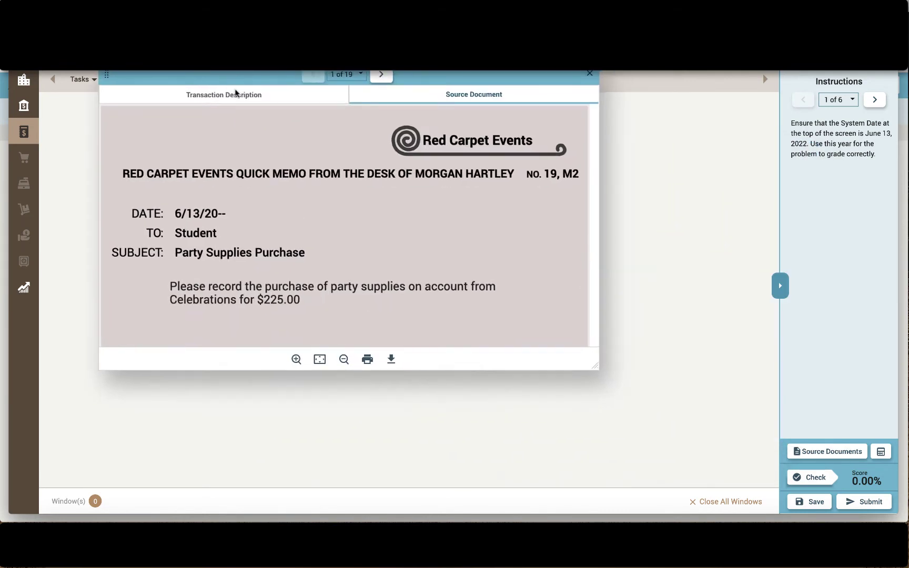
drag(599, 368, 628, 390)
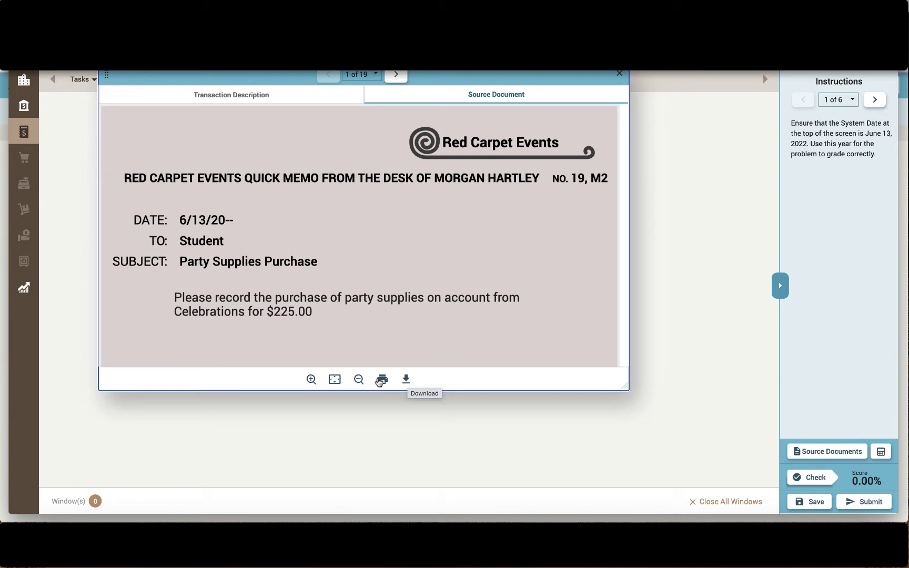
click(334, 381)
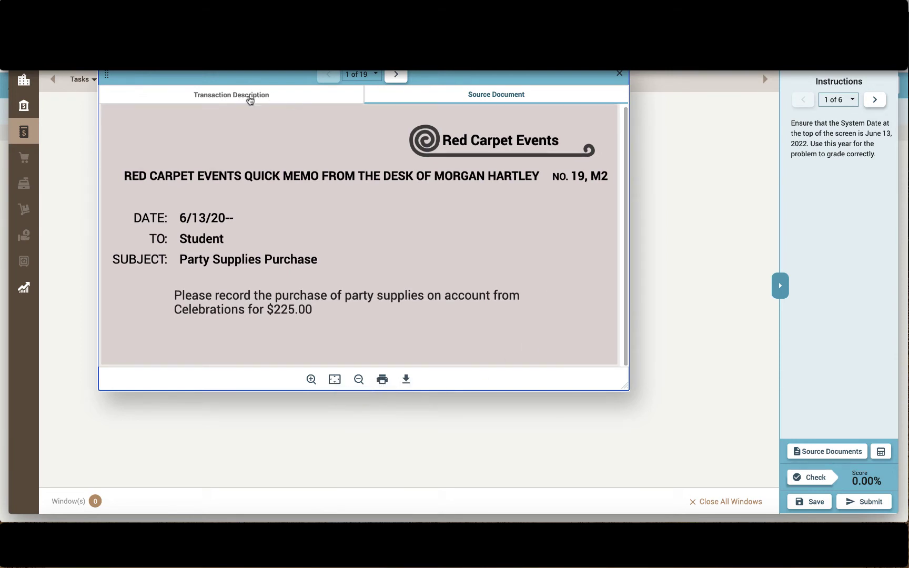
click(249, 97)
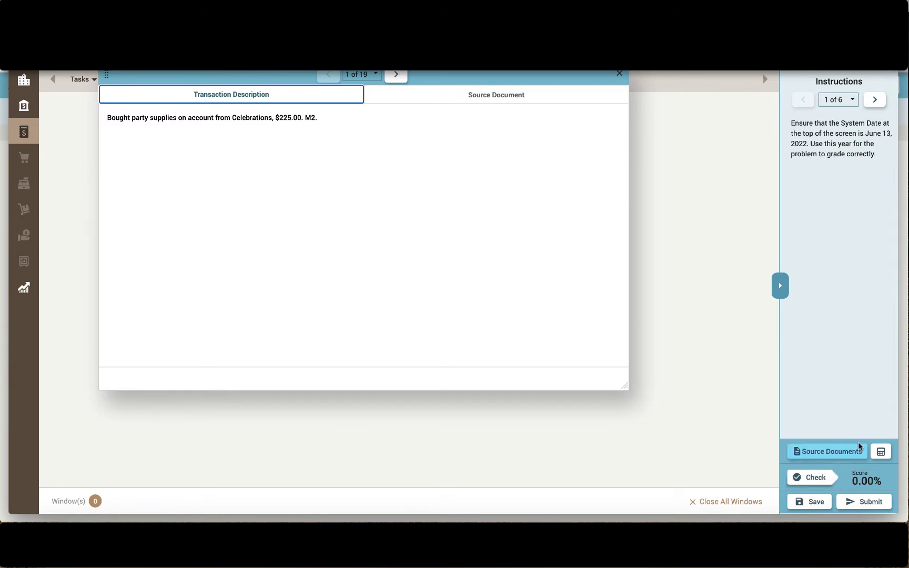
Step: Open the calculator and move it to the edge of the transaction description window
click(882, 452)
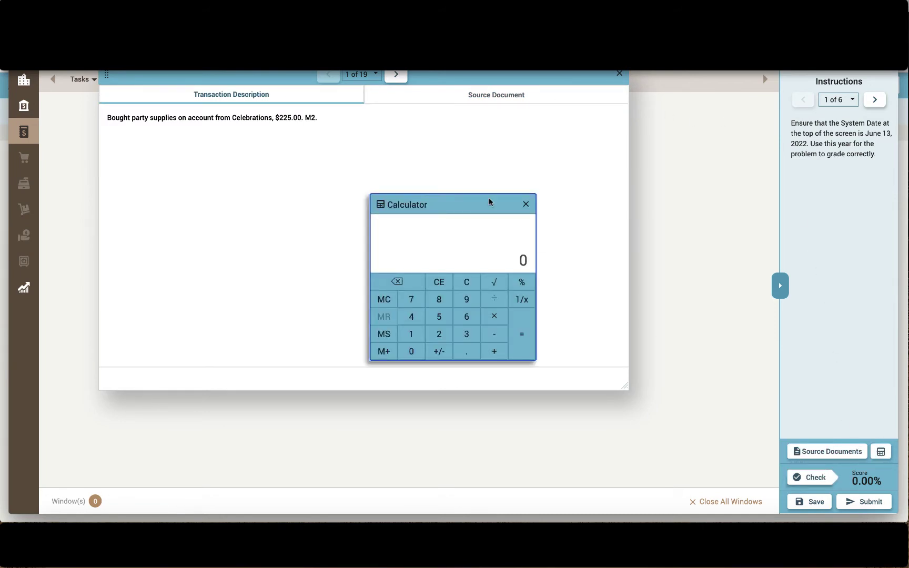
drag(448, 205, 650, 249)
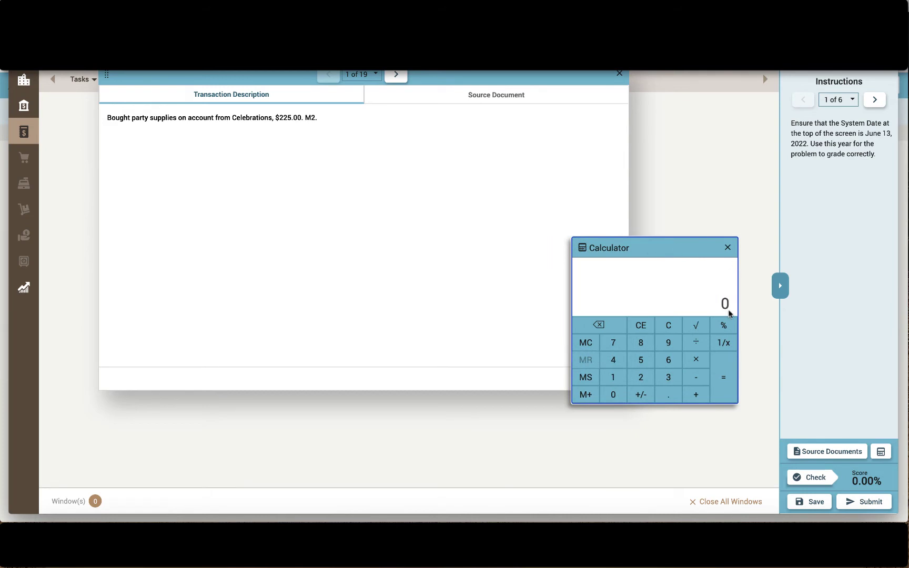
Step: Save the assignment, closing the calculator and the source documents window to reach the confirmation
click(811, 501)
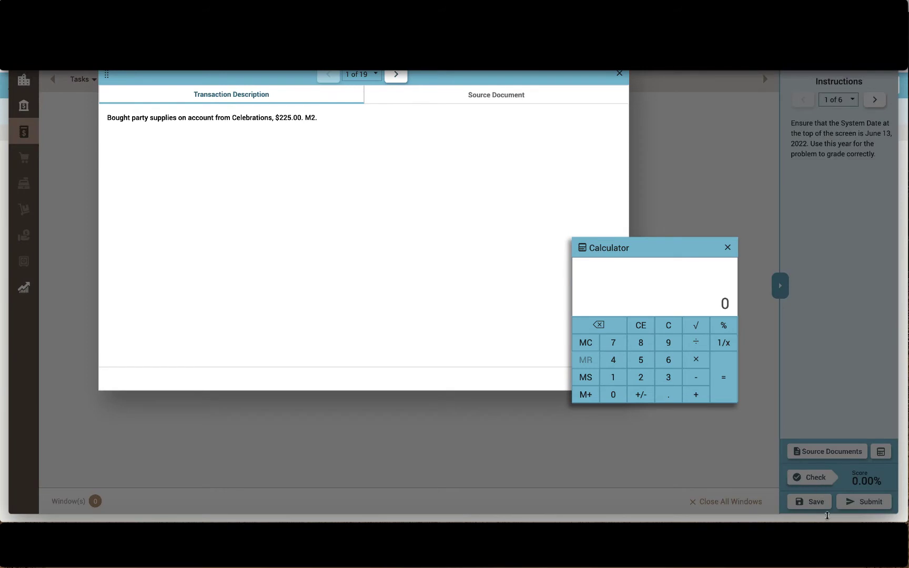
click(727, 247)
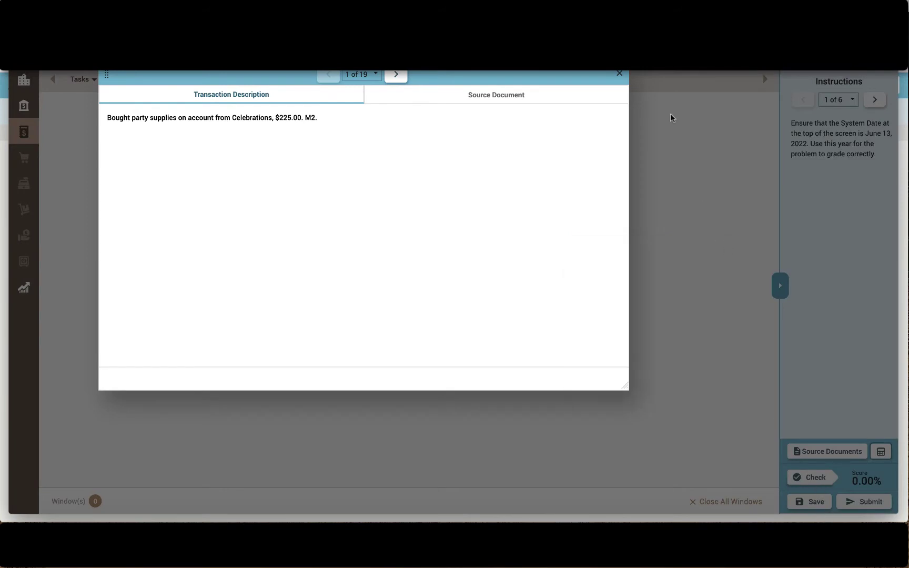
click(619, 76)
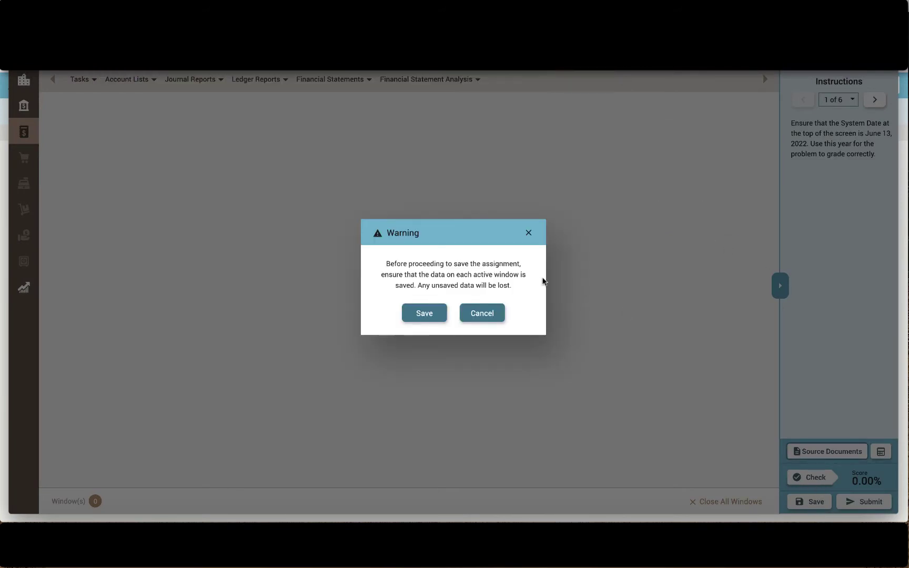
click(425, 313)
click(455, 307)
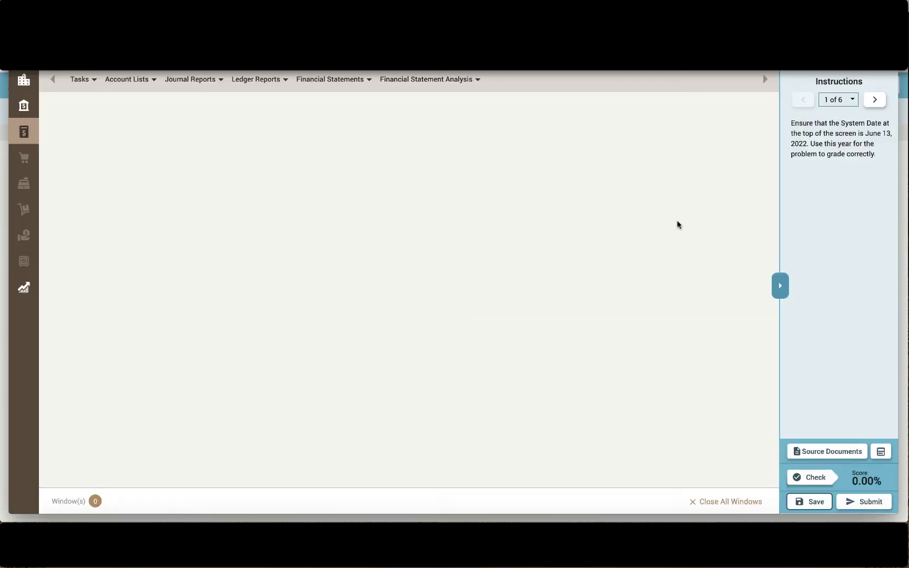
Step: Read through the Assignment 2 instructions from page 2 to page 4
scroll(695, 283, right, 1)
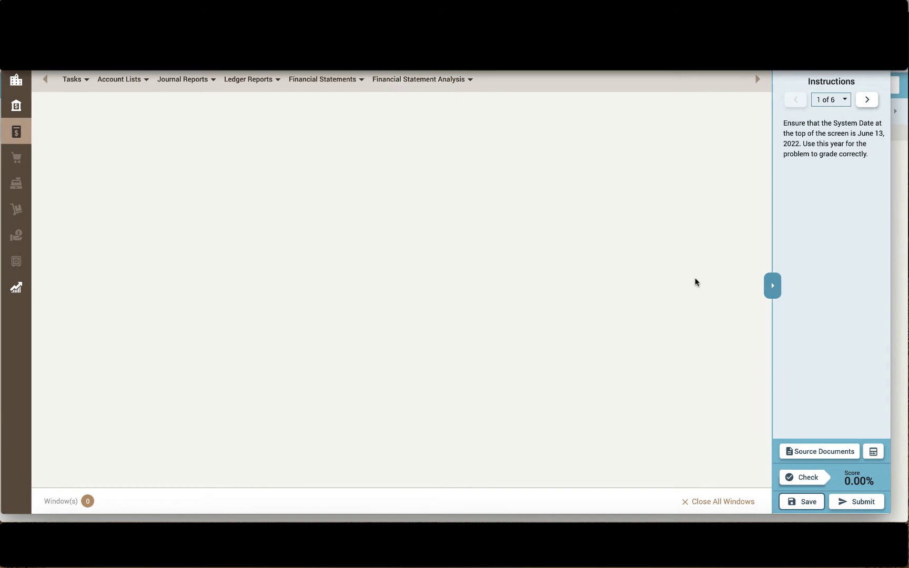
click(867, 99)
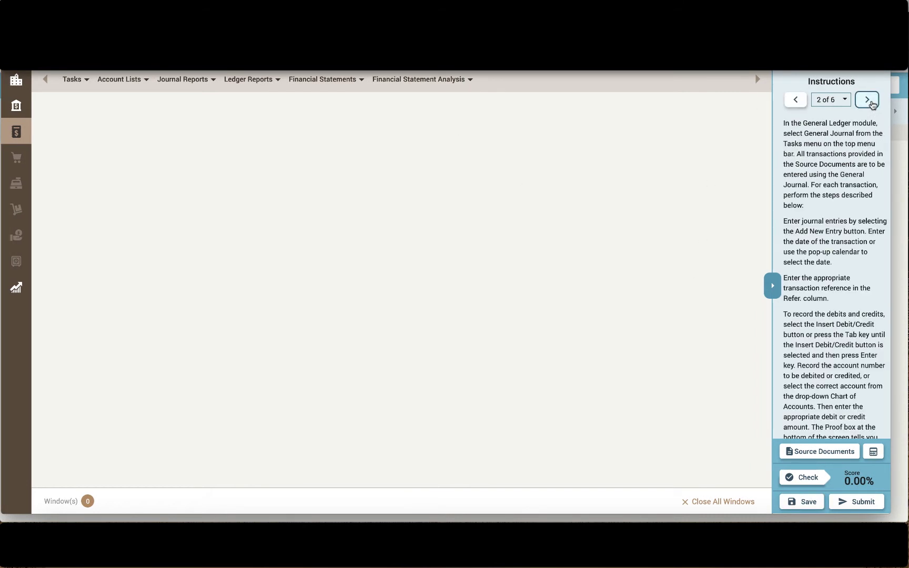
scroll(807, 301, down, 3)
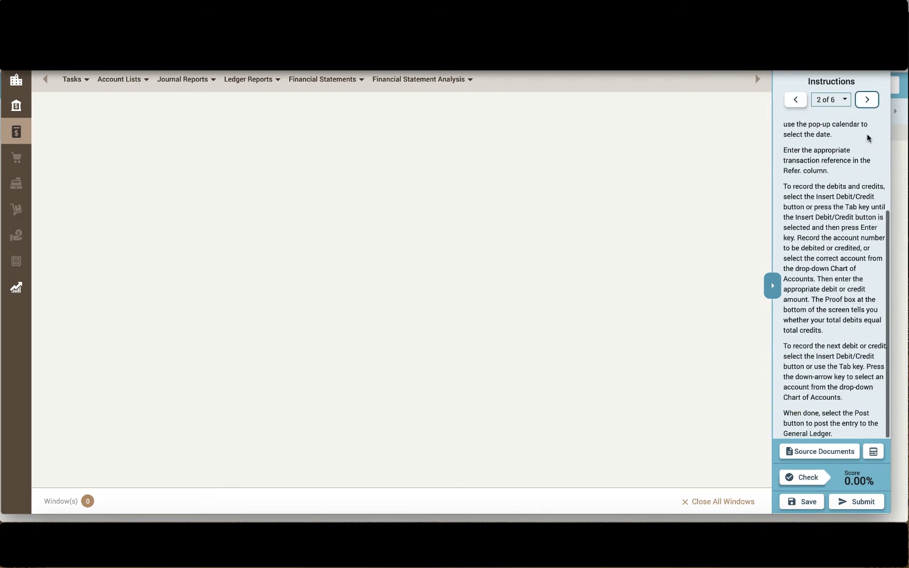
click(868, 101)
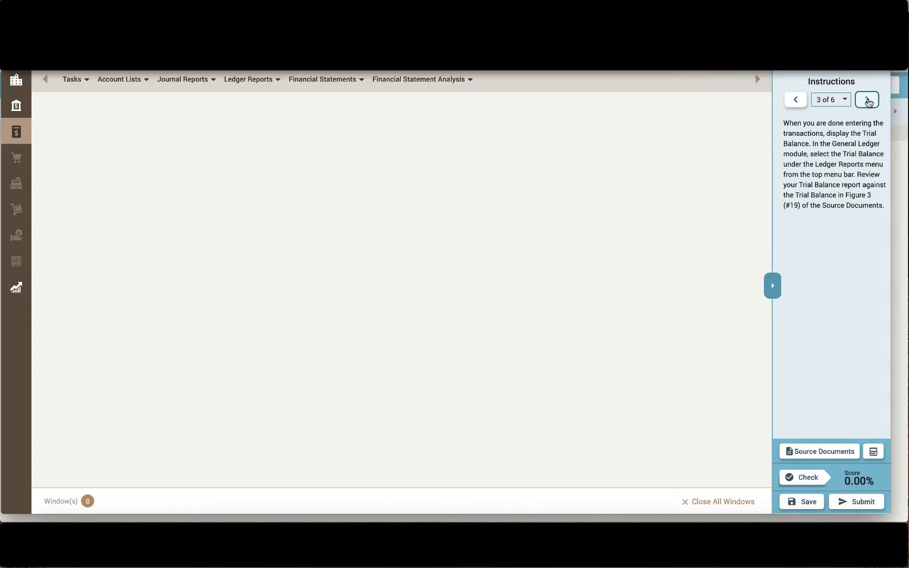
click(867, 100)
Step: Reopen the source documents, view the first memo, and place the shrunken Transaction Description window so it partly overlaps the instructions
click(824, 452)
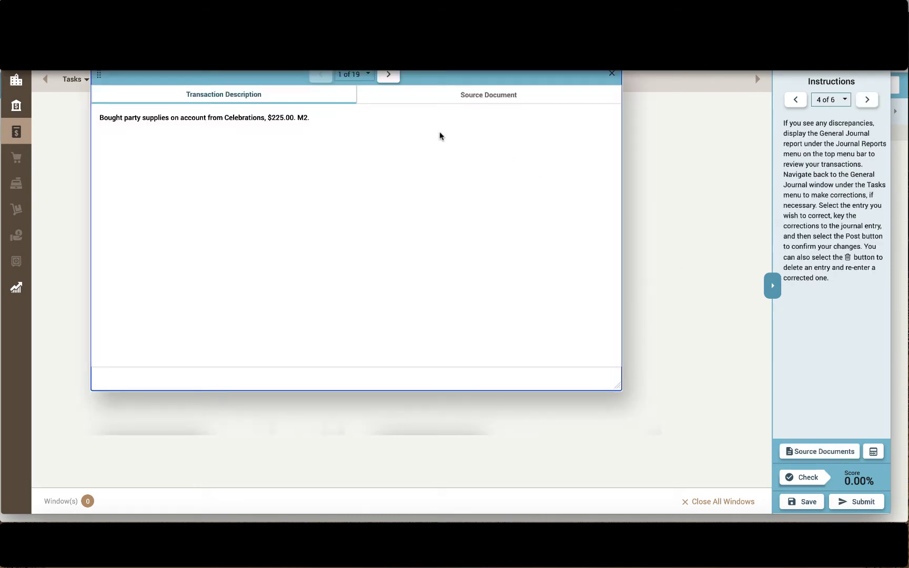
click(471, 97)
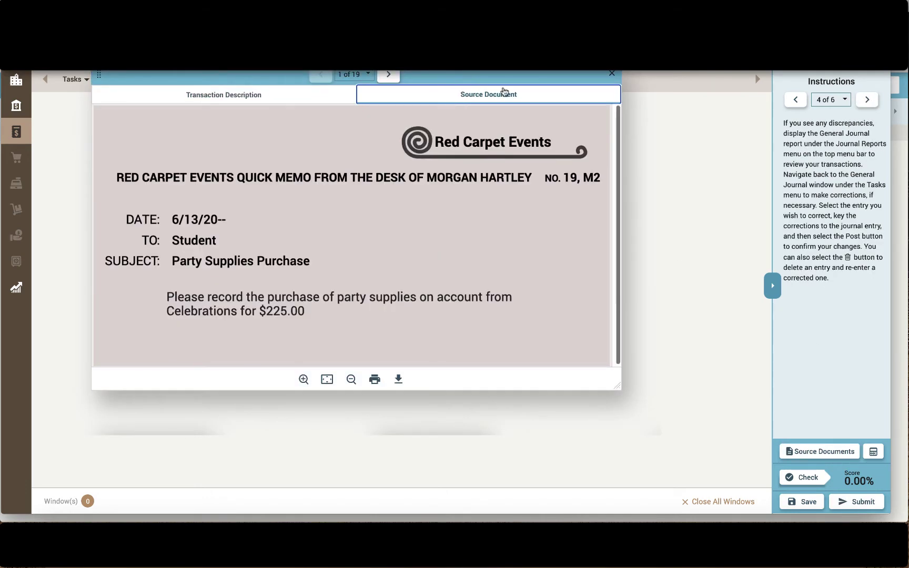
drag(513, 73, 708, 112)
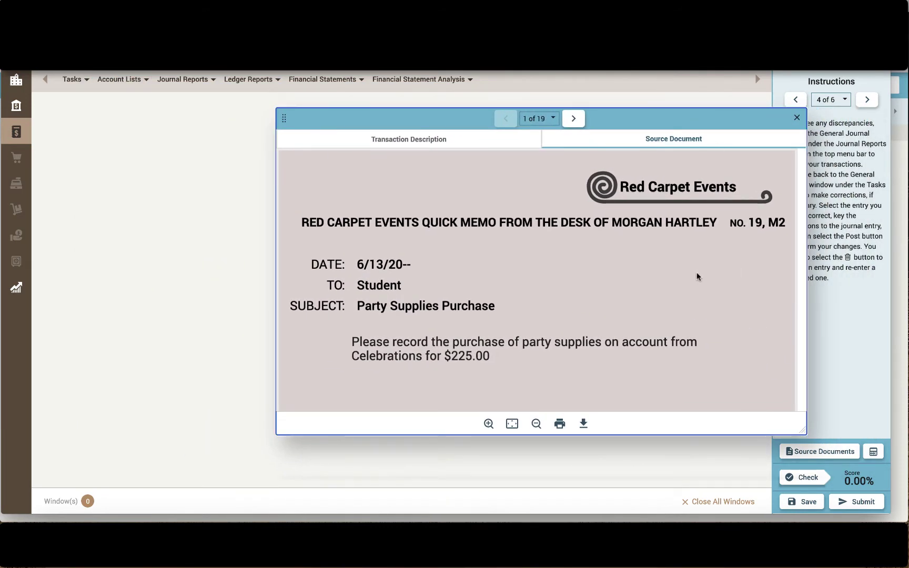
click(461, 139)
drag(804, 112, 594, 109)
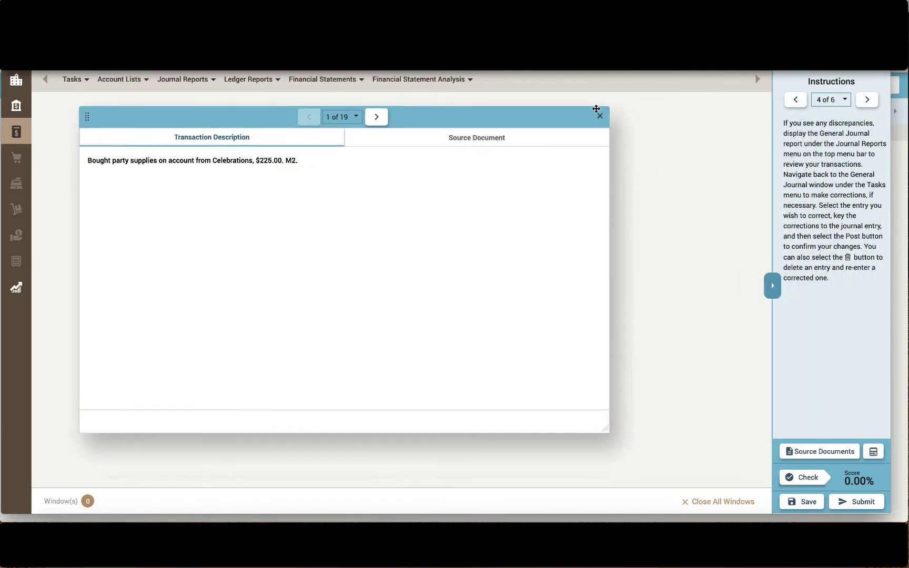
drag(587, 427, 332, 319)
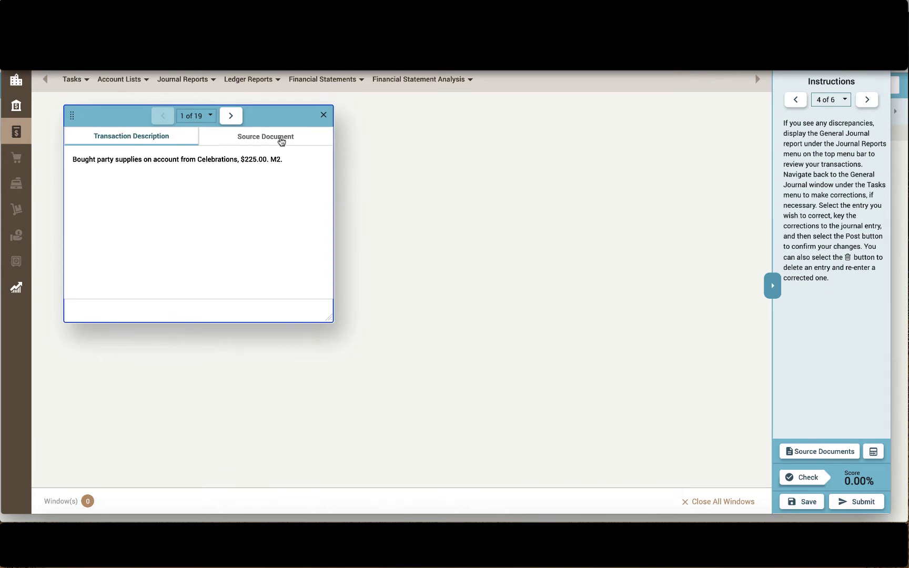
drag(302, 110, 816, 199)
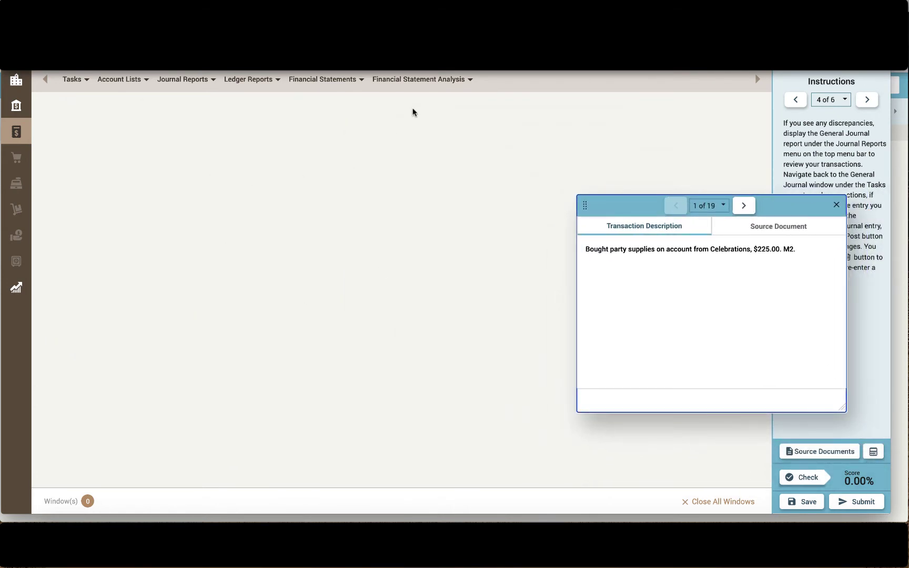
Step: Review the options under Tasks, Account Lists, Journal Reports, Ledger Reports, Financial Statements and Financial Statement Analysis
click(86, 77)
click(117, 80)
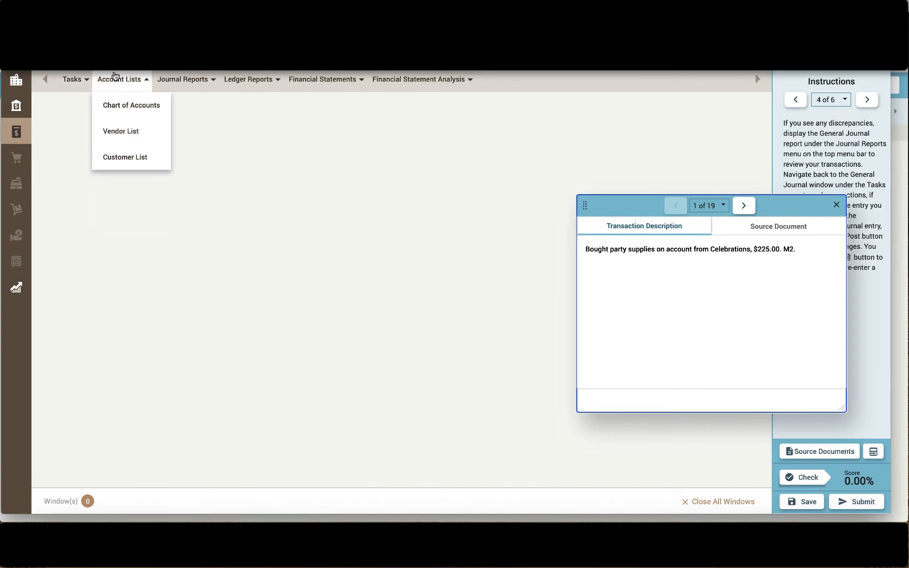
click(192, 82)
click(234, 83)
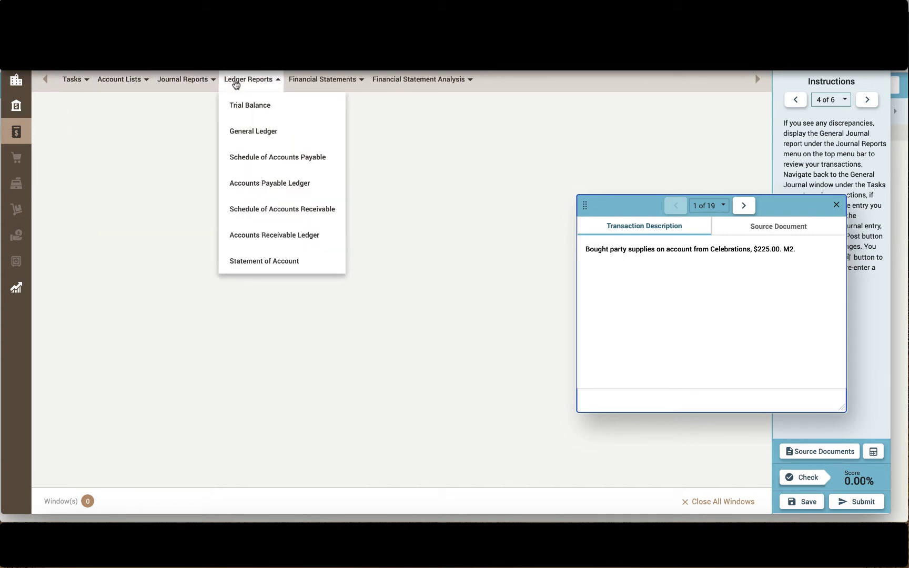
click(292, 81)
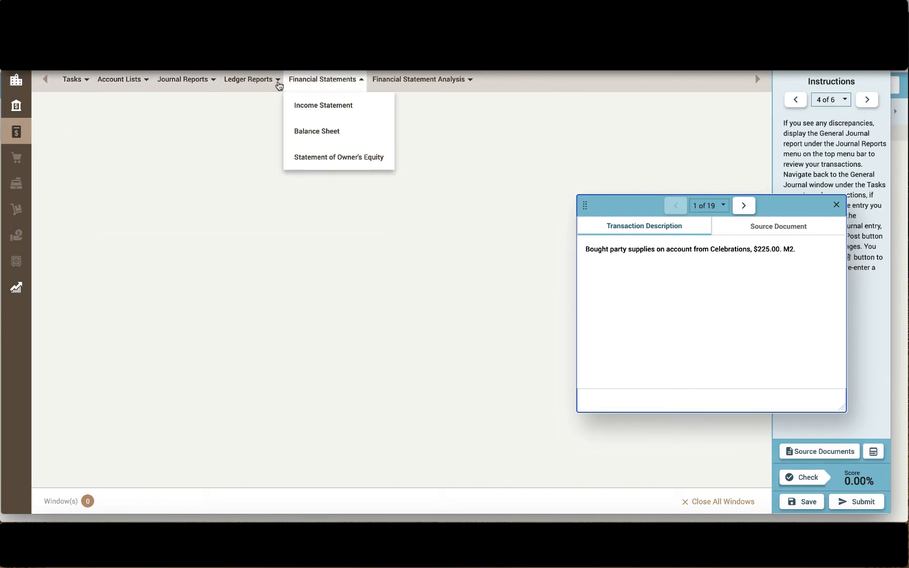
click(264, 82)
click(323, 82)
click(416, 83)
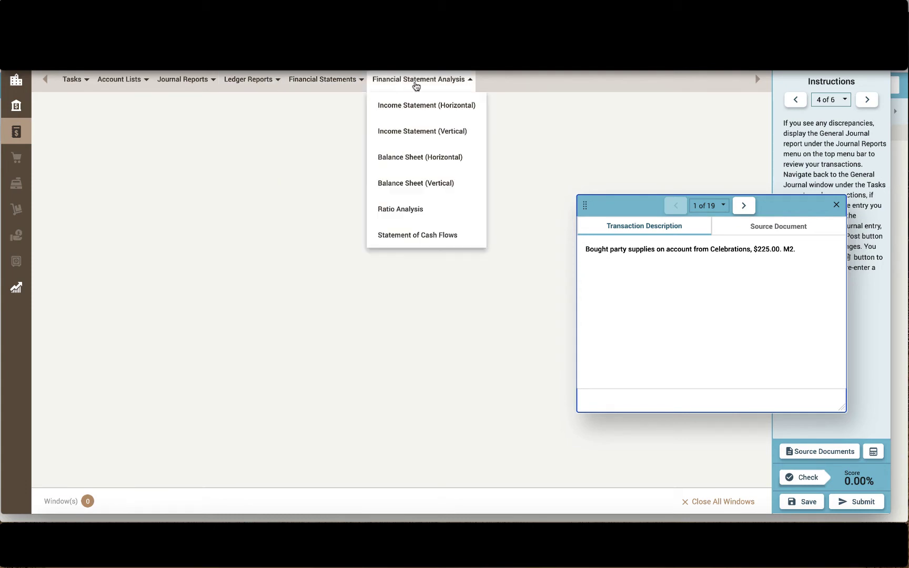
Step: Open the Maintain Accounts, Maintain Vendors and Maintain Customers windows of the General Ledger
click(444, 80)
click(443, 79)
click(437, 76)
click(71, 80)
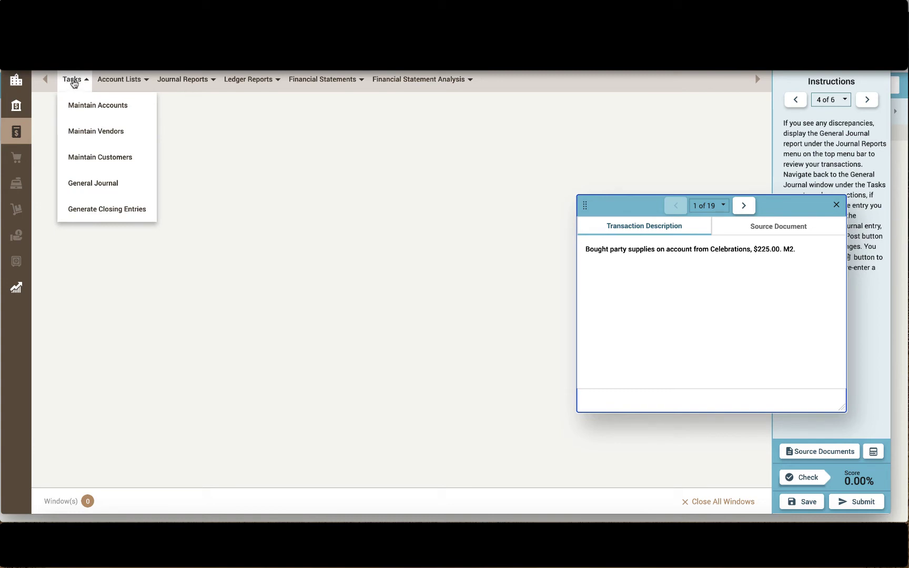
click(104, 107)
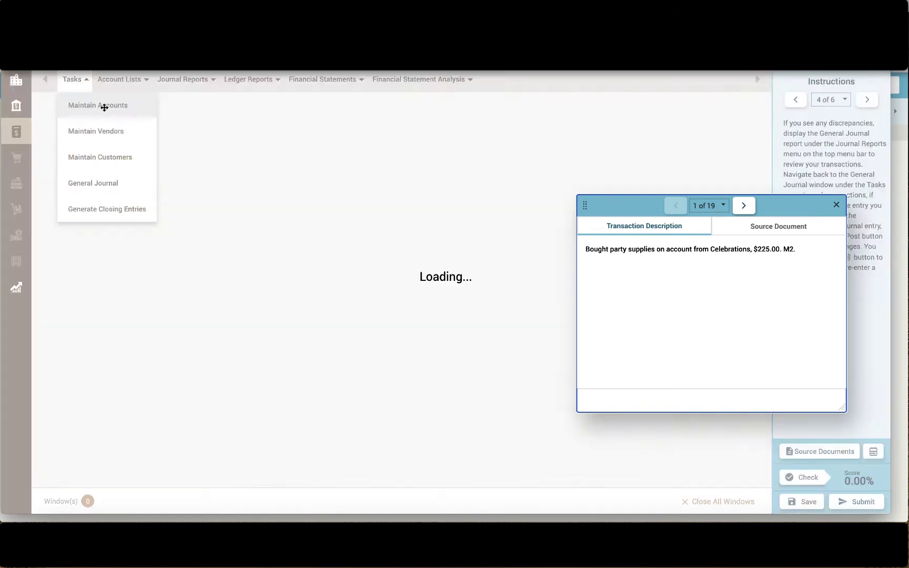
drag(143, 105, 470, 152)
click(74, 80)
click(100, 128)
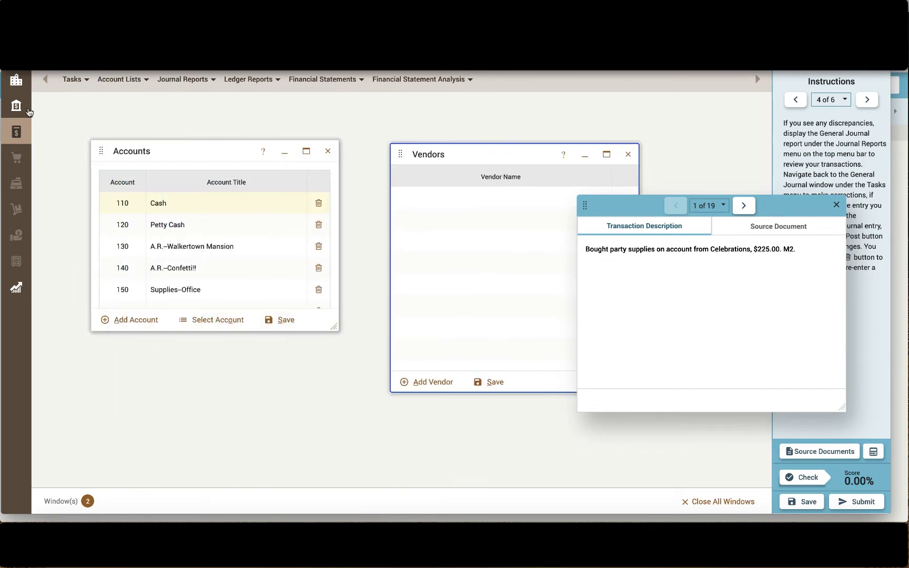
click(74, 79)
click(94, 168)
Step: Open the General Journal window and place it in front of the Accounts, Vendors and Customers windows
click(74, 80)
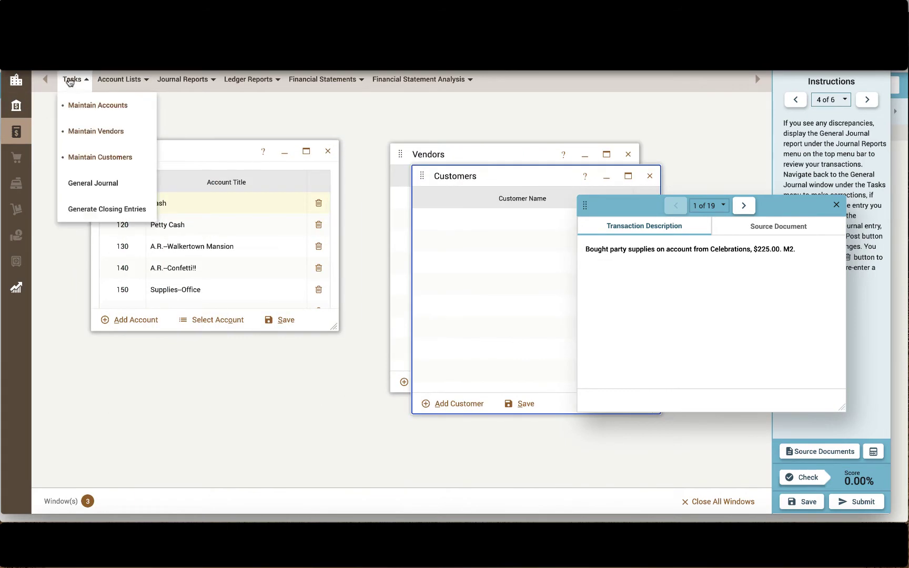
click(90, 183)
drag(339, 183, 247, 163)
Step: Request the generation of closing entries and decline it
click(75, 78)
click(73, 80)
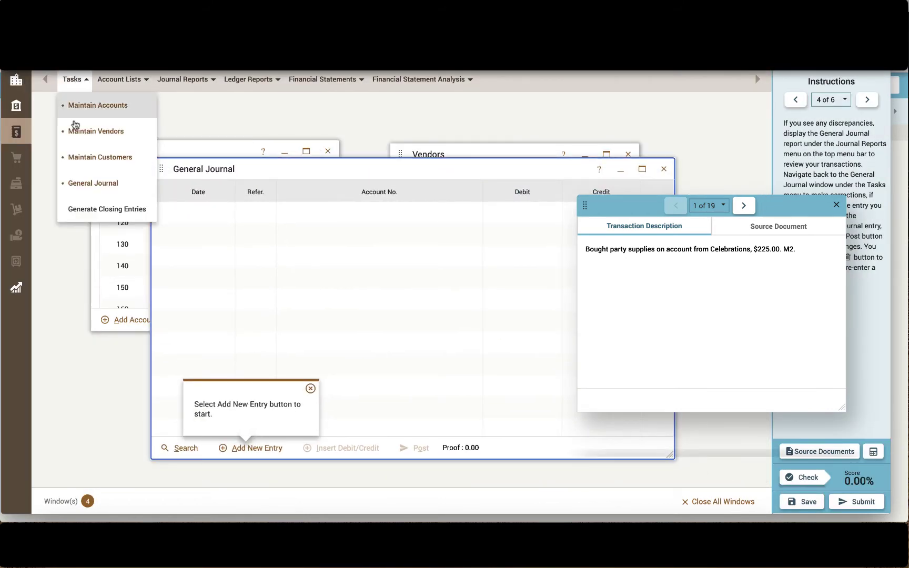
click(96, 209)
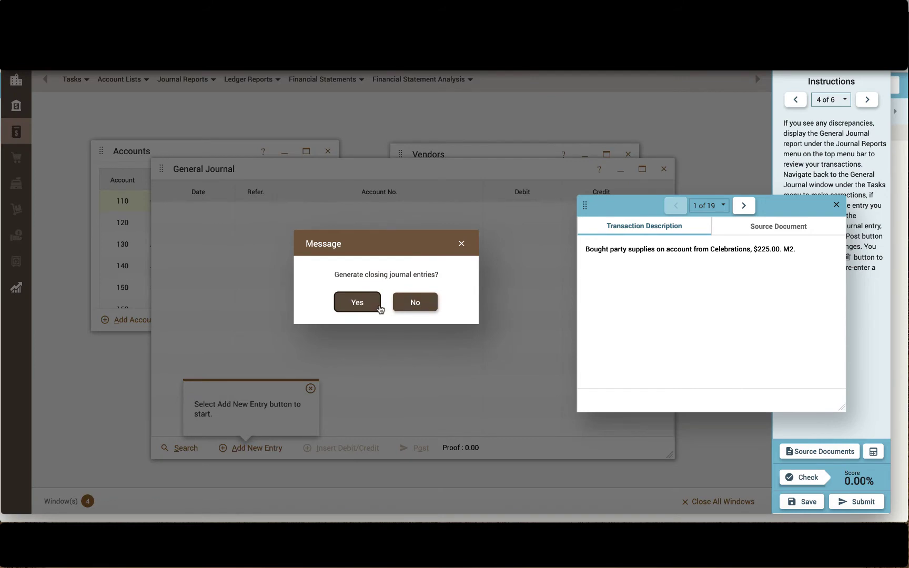
click(415, 303)
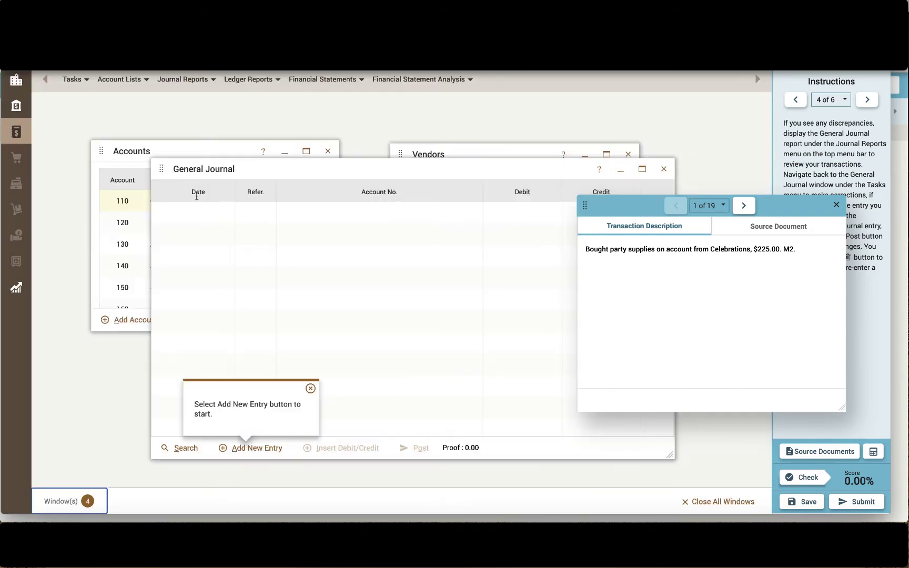
Step: Separate the General Journal from the Transaction Description window, bring Vendors, General Journal and Customers forward in turn, and move General Journal just below the menu bar
drag(345, 170, 247, 192)
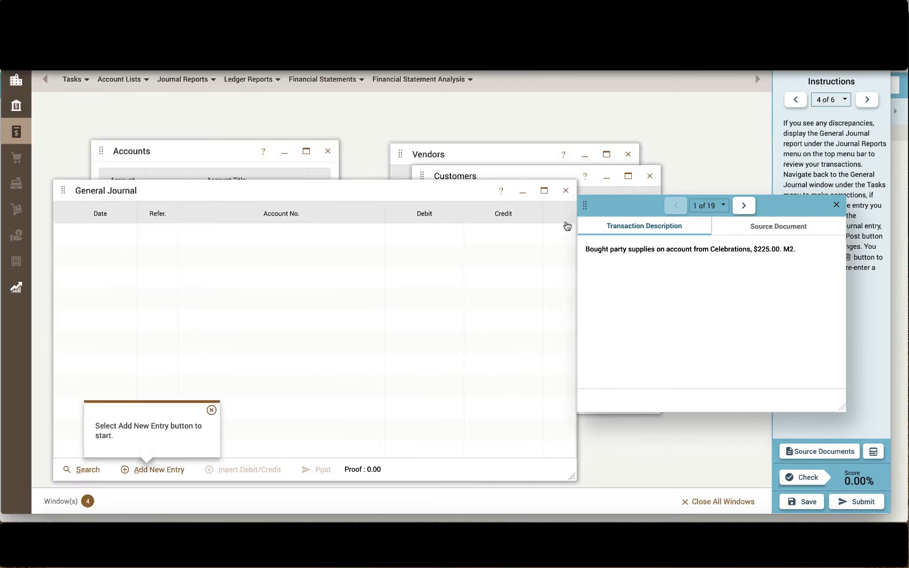
drag(784, 200, 810, 186)
click(77, 501)
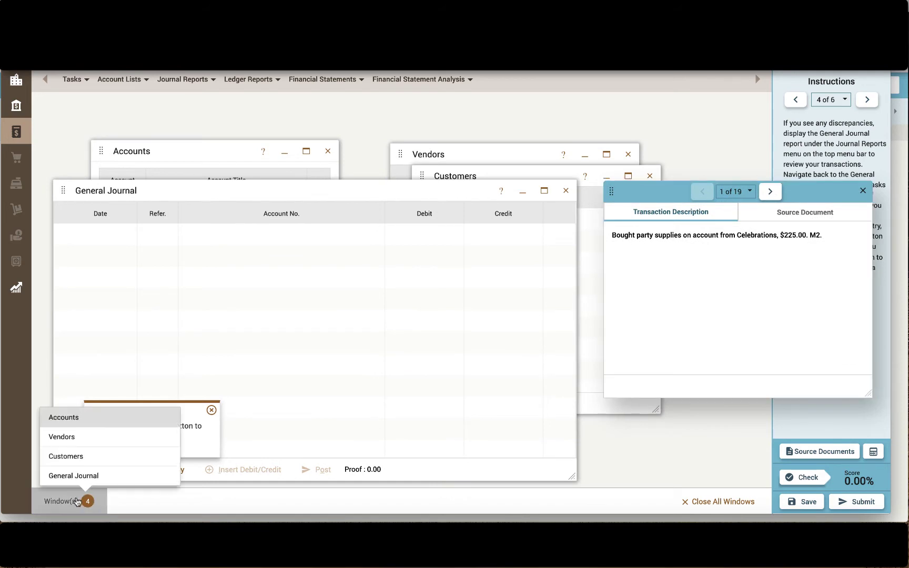
click(99, 438)
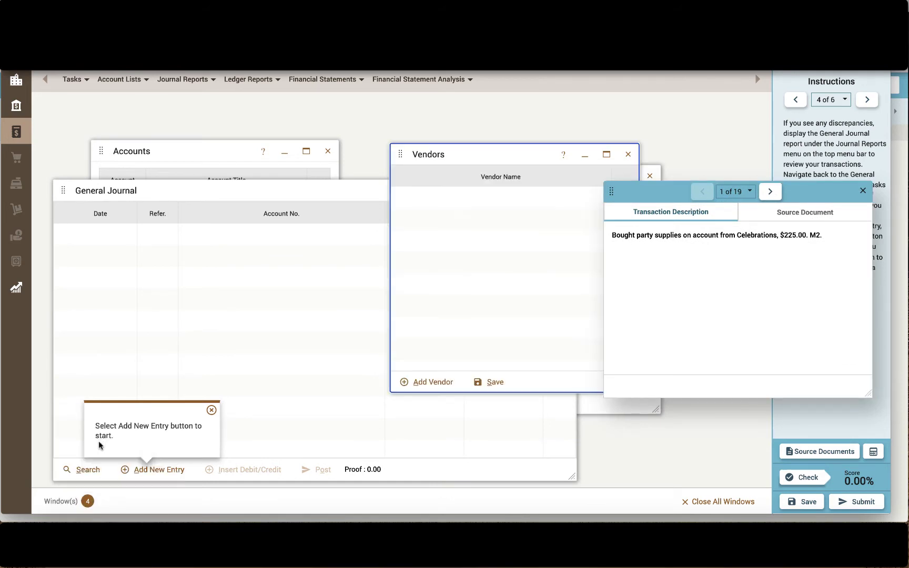
click(78, 501)
click(91, 476)
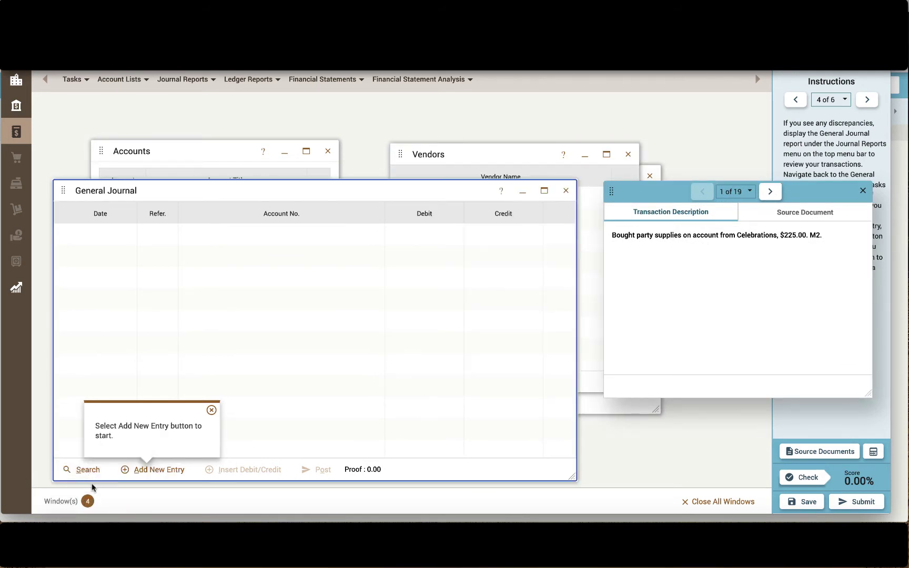
click(76, 503)
click(94, 457)
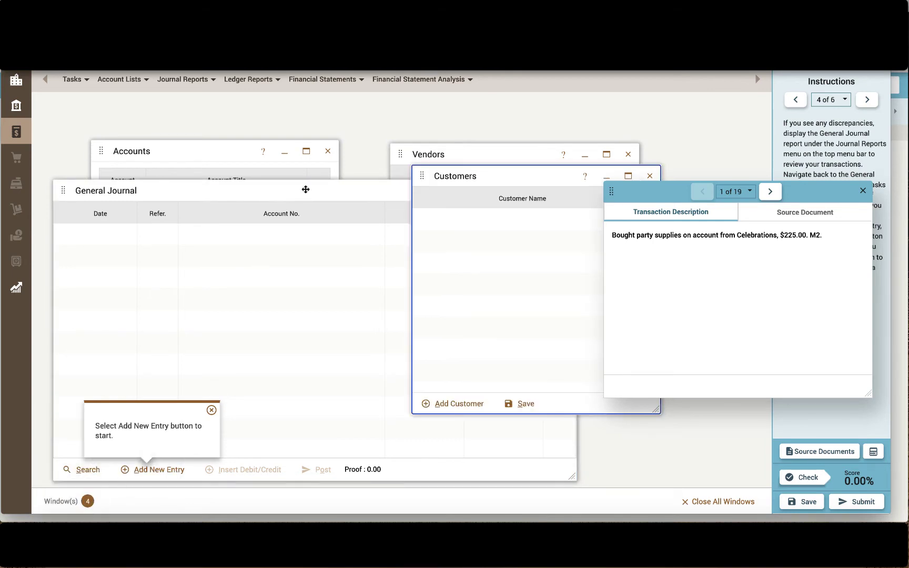
drag(305, 189, 306, 103)
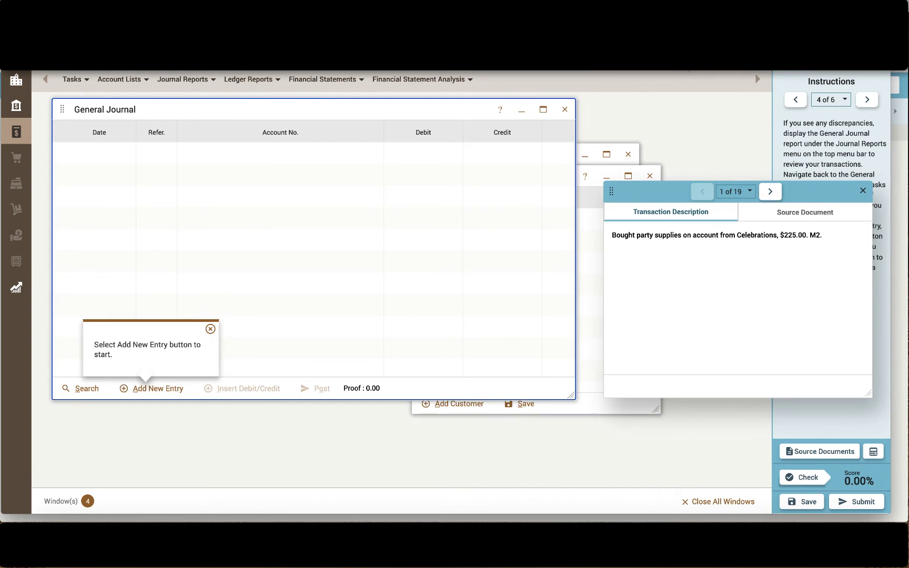
Step: Open the detailed Income Statement report from the company dashboard, moving the Transaction Description window aside and back over the instructions
click(16, 54)
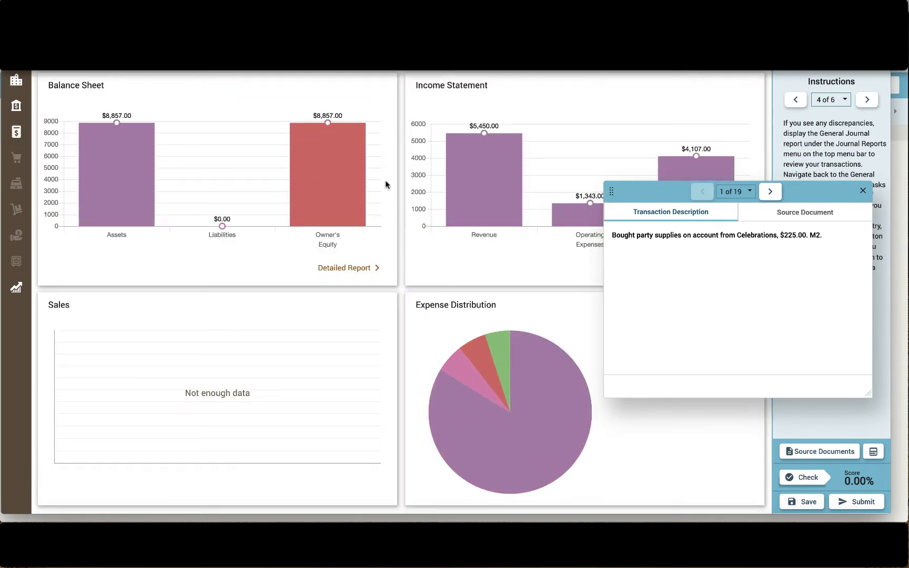
drag(744, 205, 860, 387)
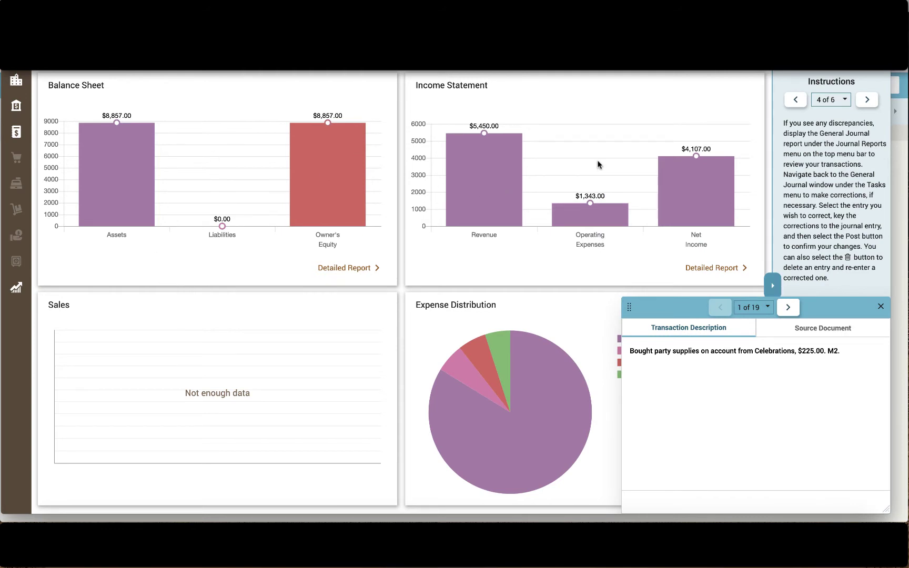
drag(828, 315, 209, 322)
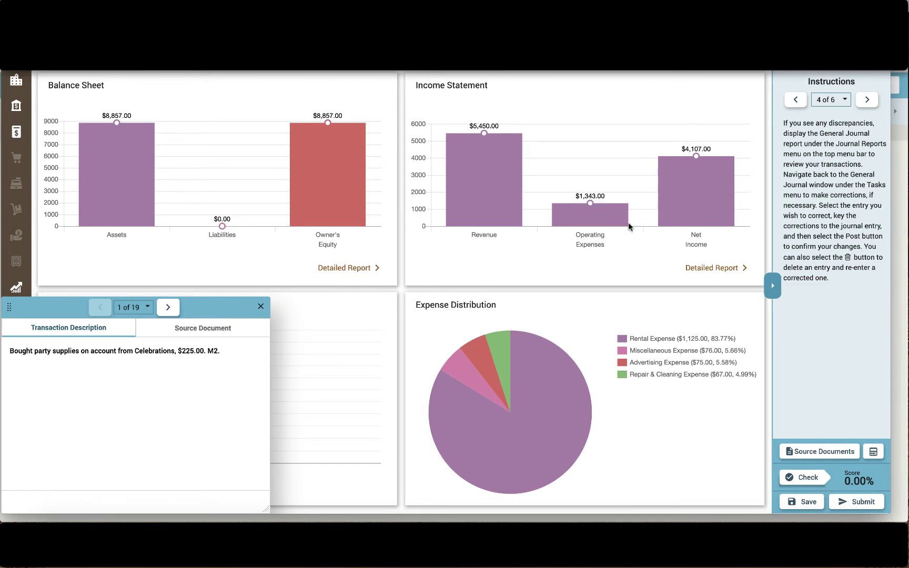
click(724, 269)
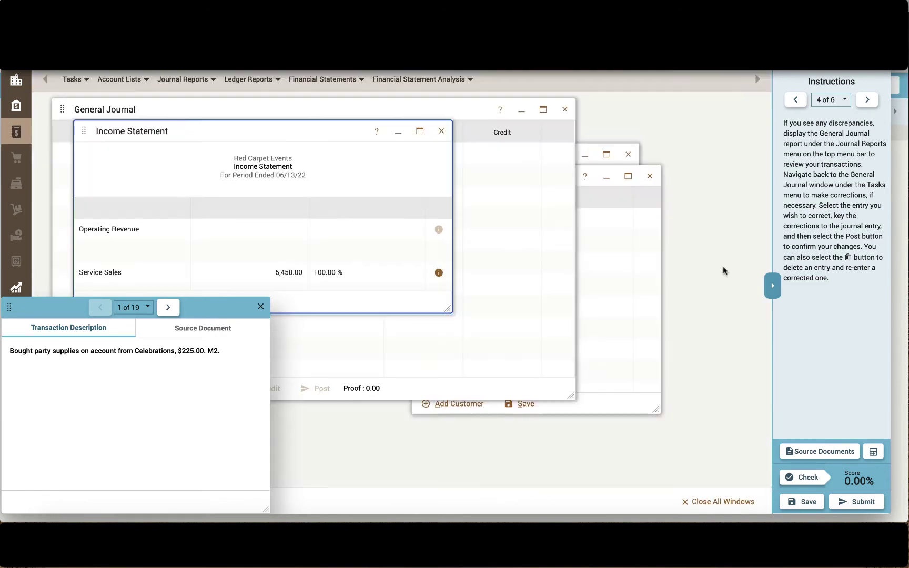
drag(255, 311, 875, 238)
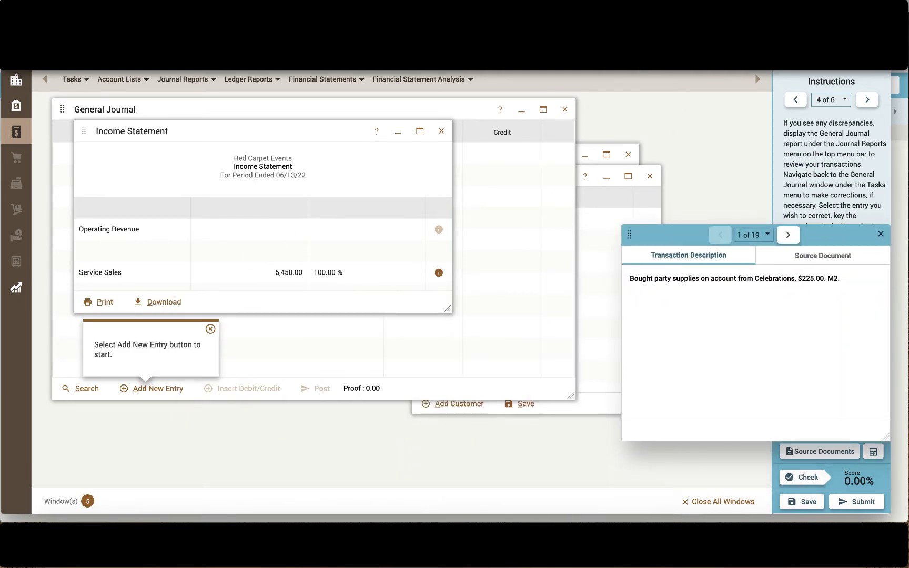
Step: Revisit the dashboard and the ledger windows, and review the Company module's Company Setup and Graphs options
click(15, 54)
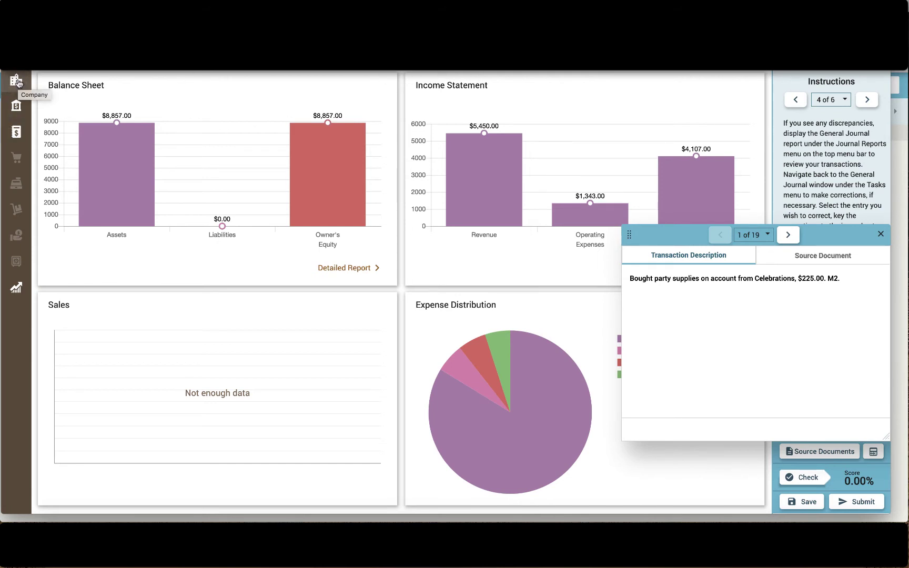
click(14, 132)
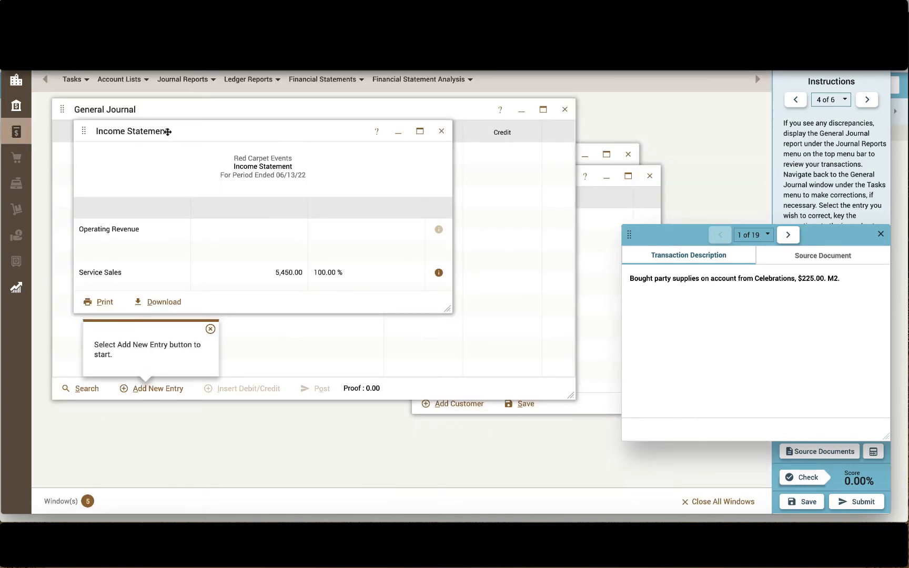
click(16, 79)
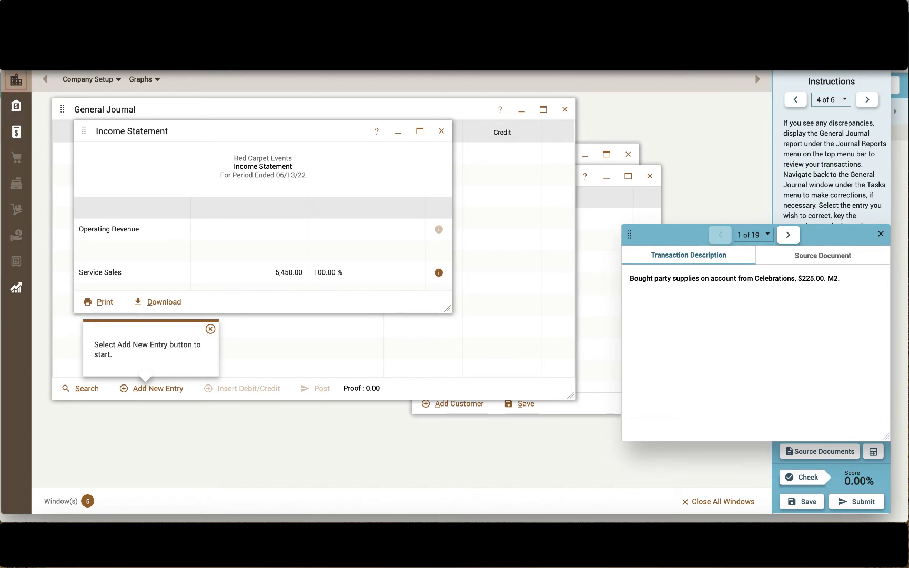
mouse_move(14, 80)
click(96, 80)
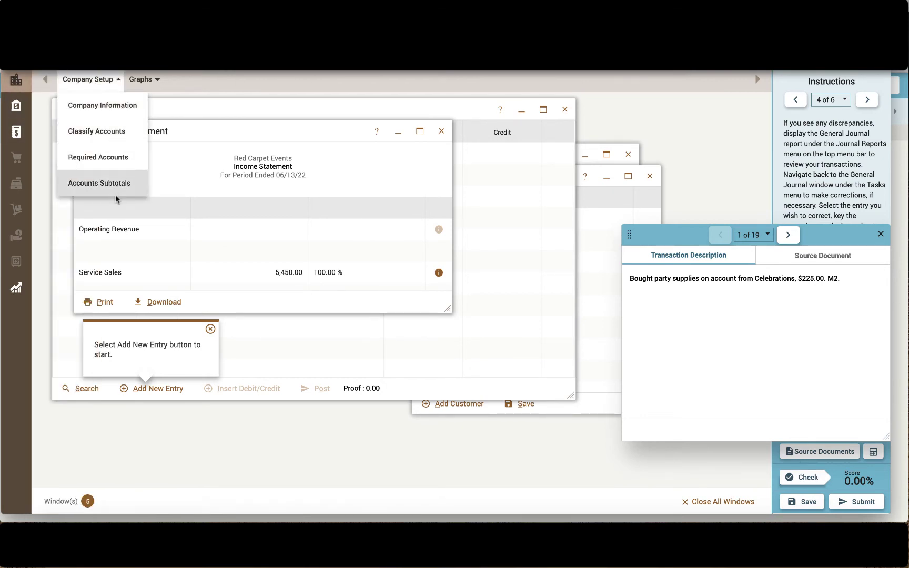
click(149, 83)
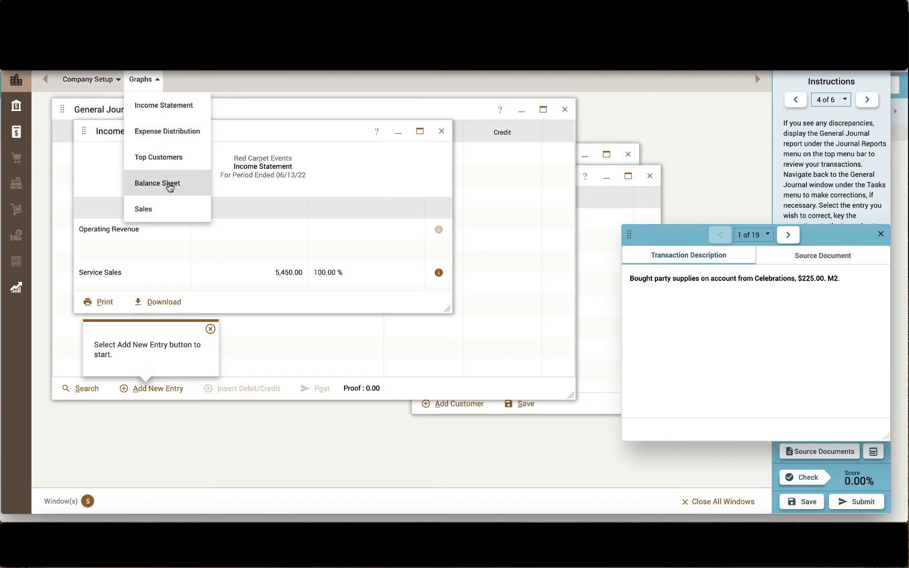
Step: Review the Banking module's Tasks and Reports options, return to the General Ledger, and go on to the Reports module
click(20, 107)
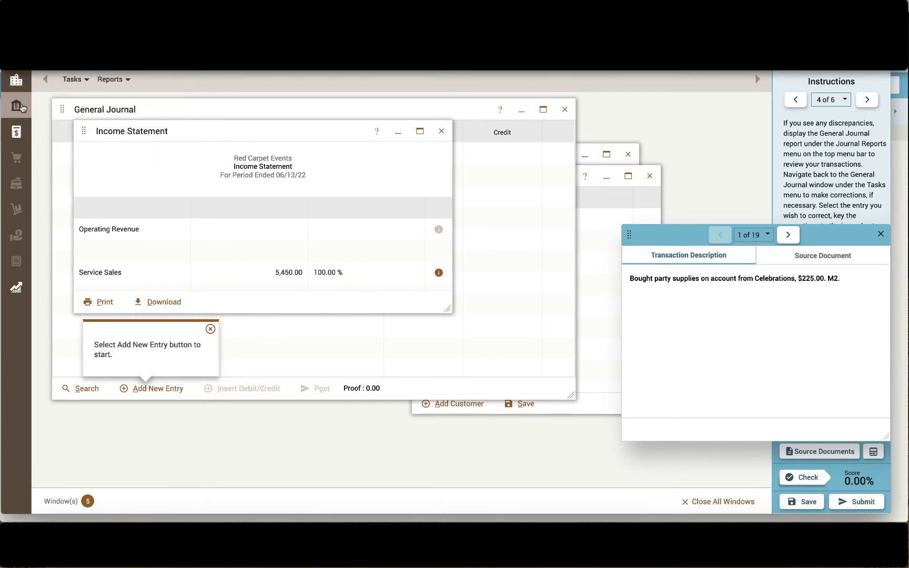
mouse_move(29, 137)
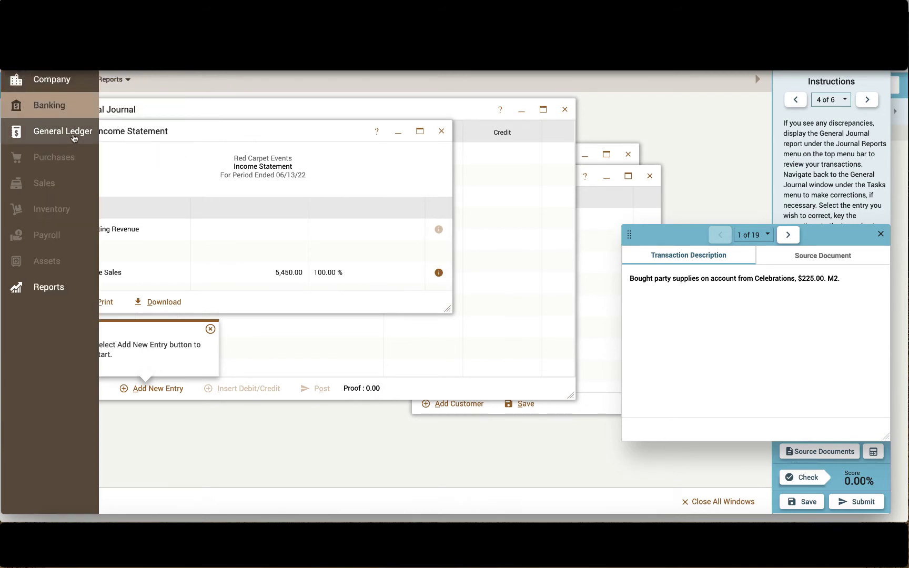
click(82, 80)
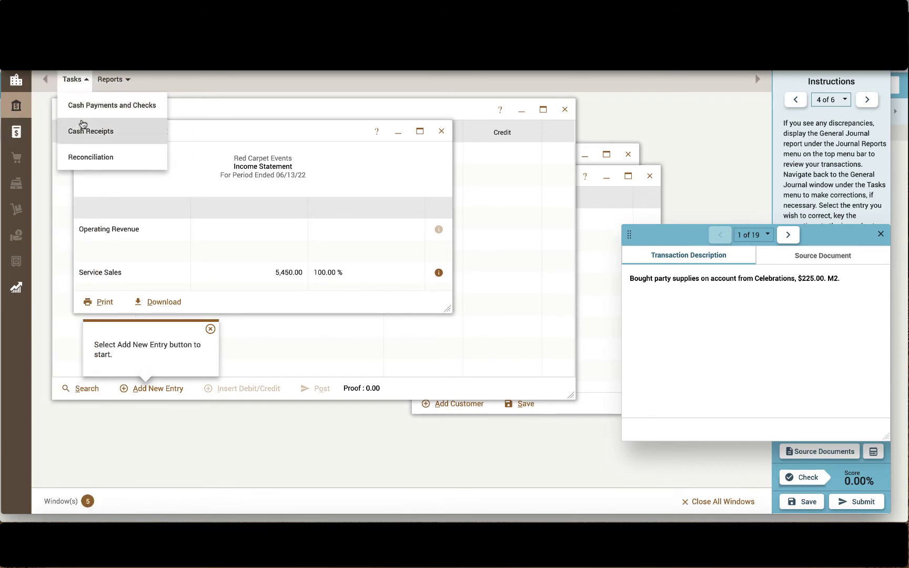
click(132, 82)
click(20, 133)
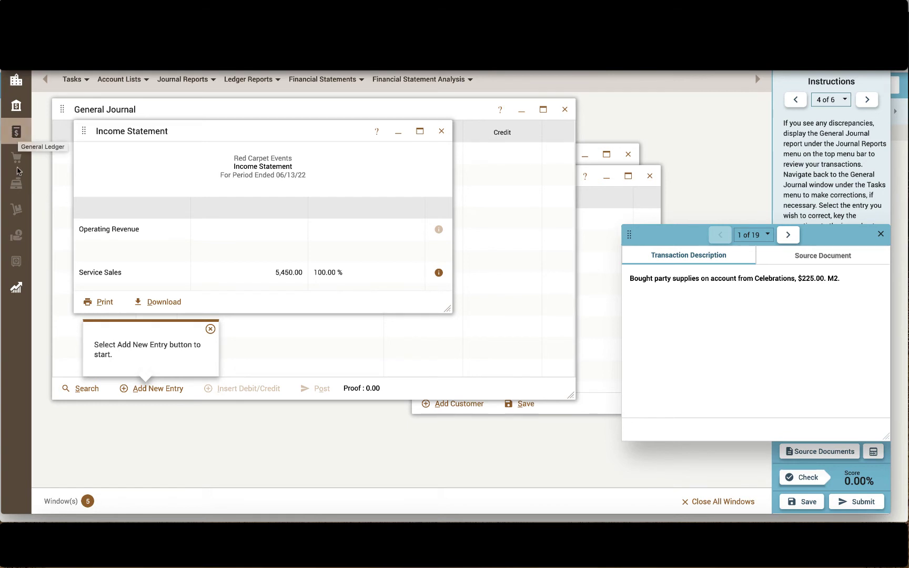
mouse_move(17, 159)
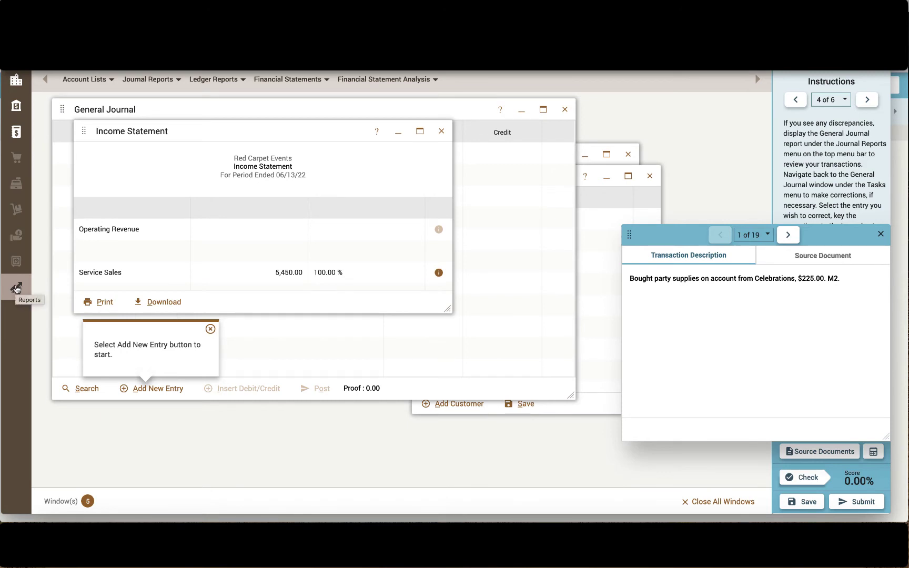
Step: Raise the Transaction Description window, move the Income Statement below the General Journal's upper rows, and bring the General Journal to the front
drag(839, 237, 848, 137)
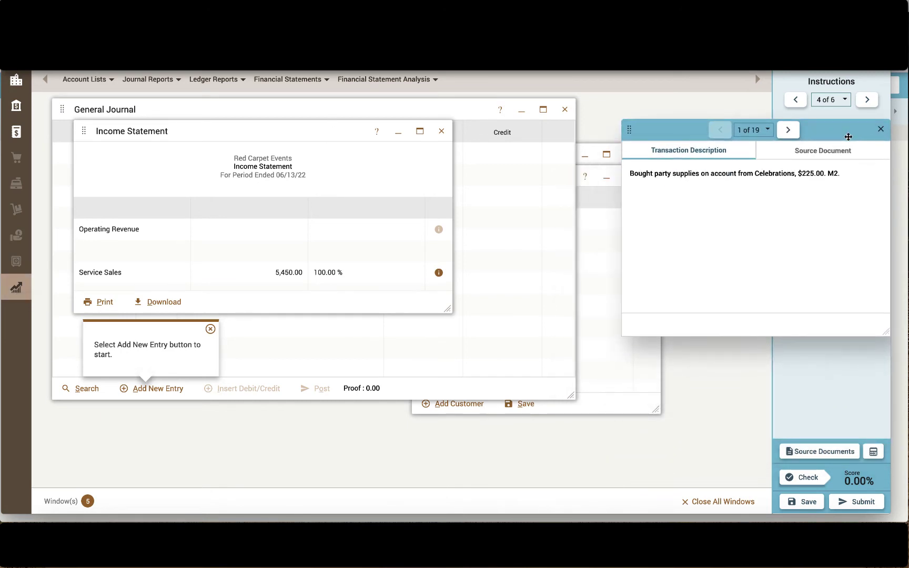
drag(211, 131, 289, 193)
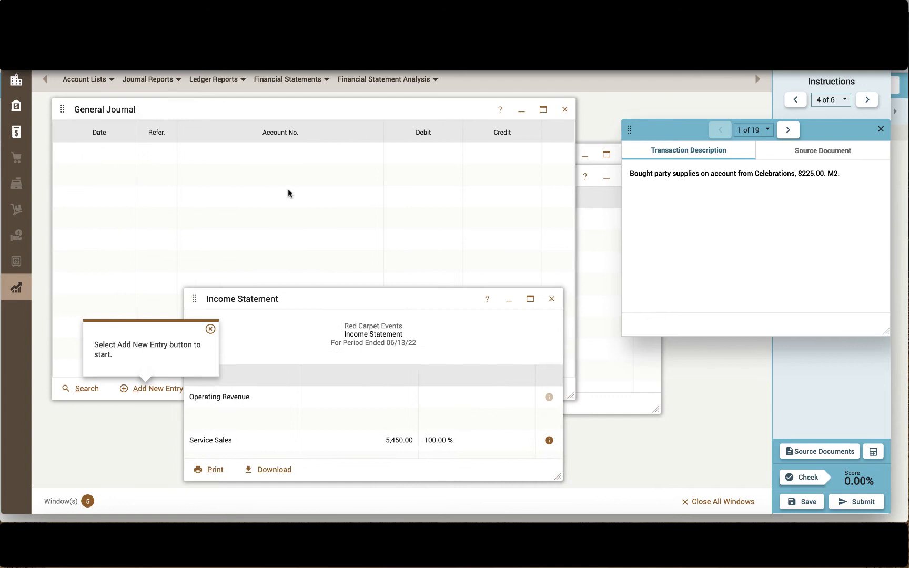
click(248, 110)
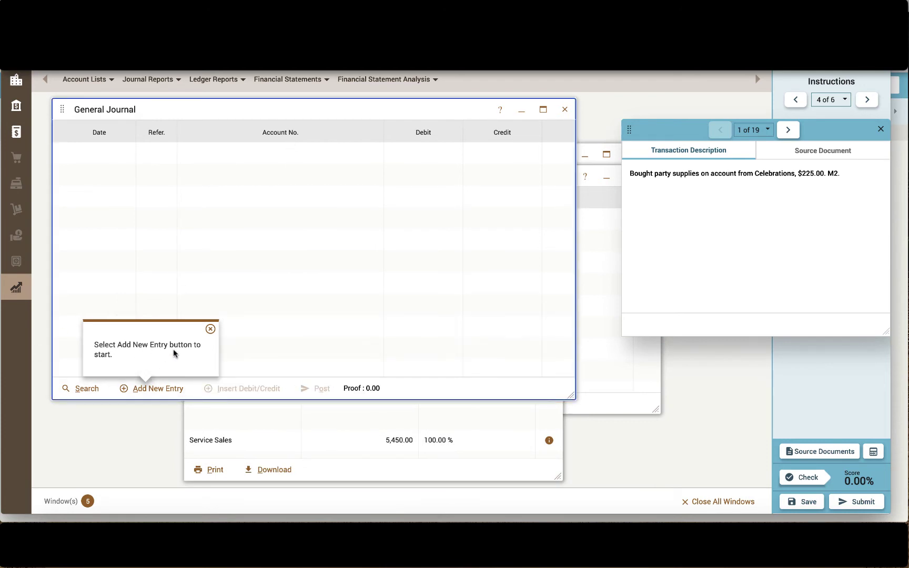
Step: Add a new General Journal entry and insert a first line for 110 Cash with a credit of 2,250.00
click(157, 389)
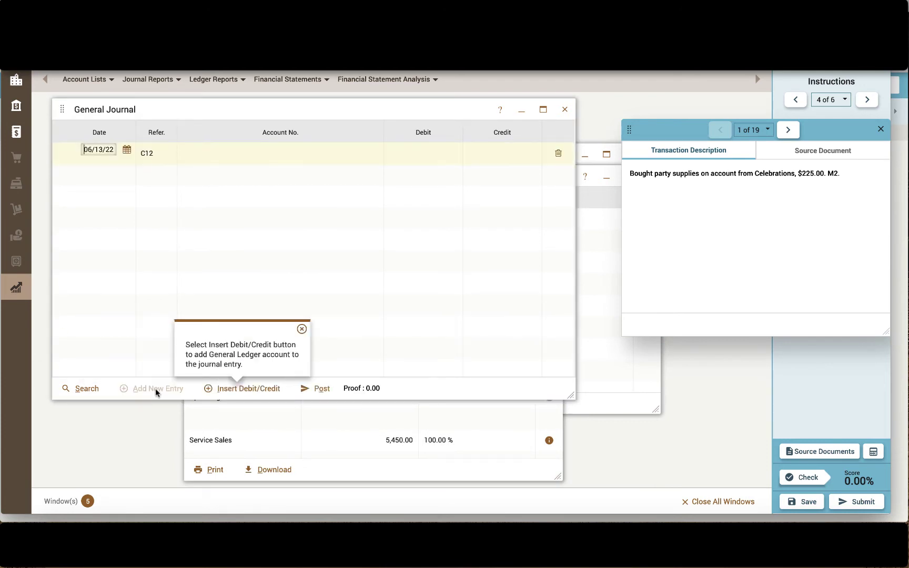
click(266, 390)
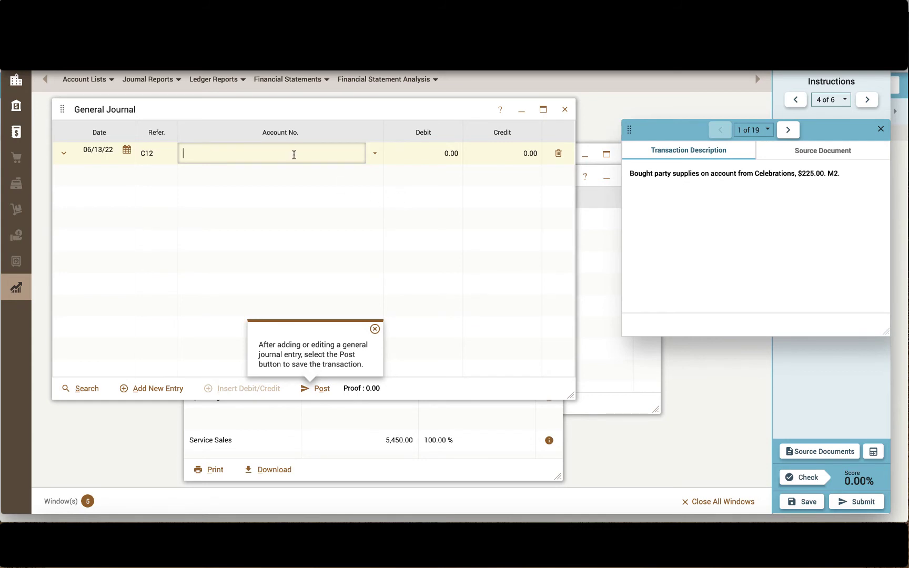
click(374, 153)
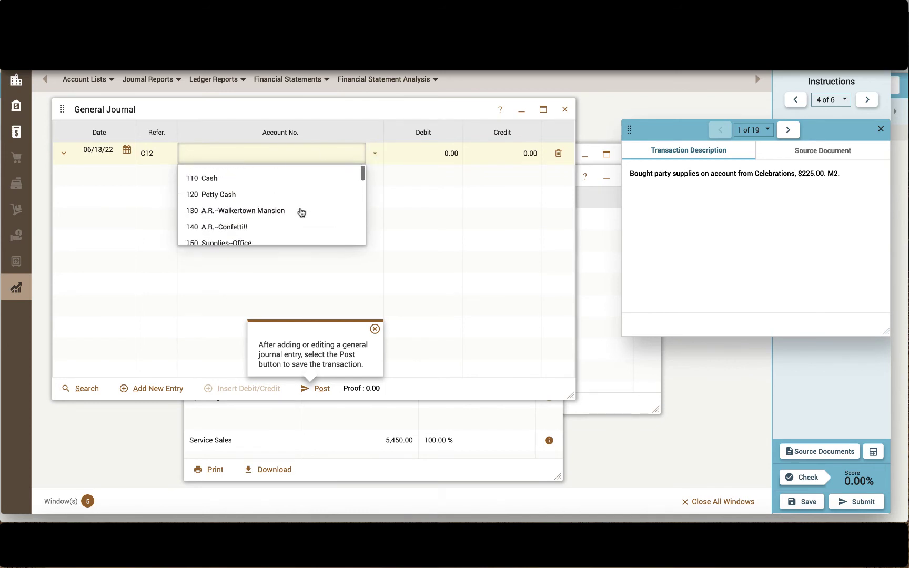
text(cash)
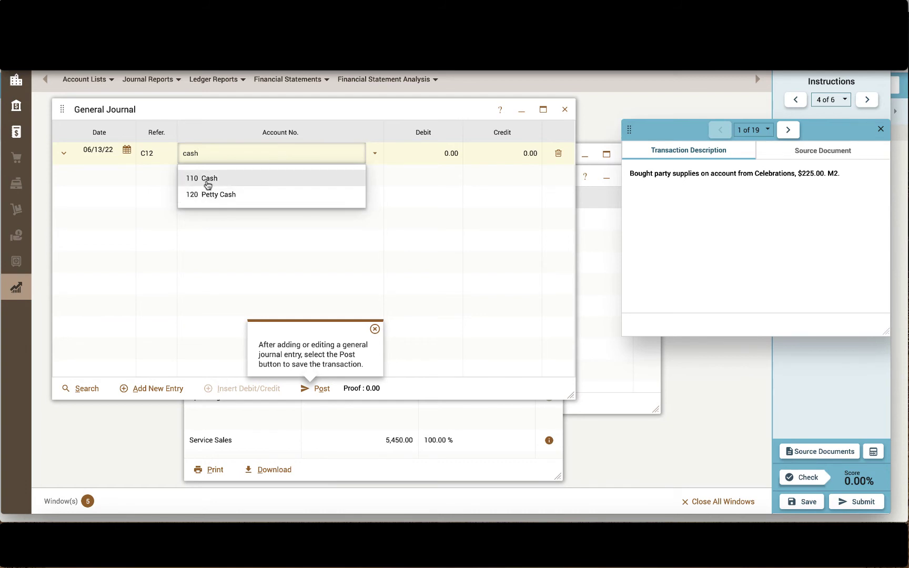
click(374, 154)
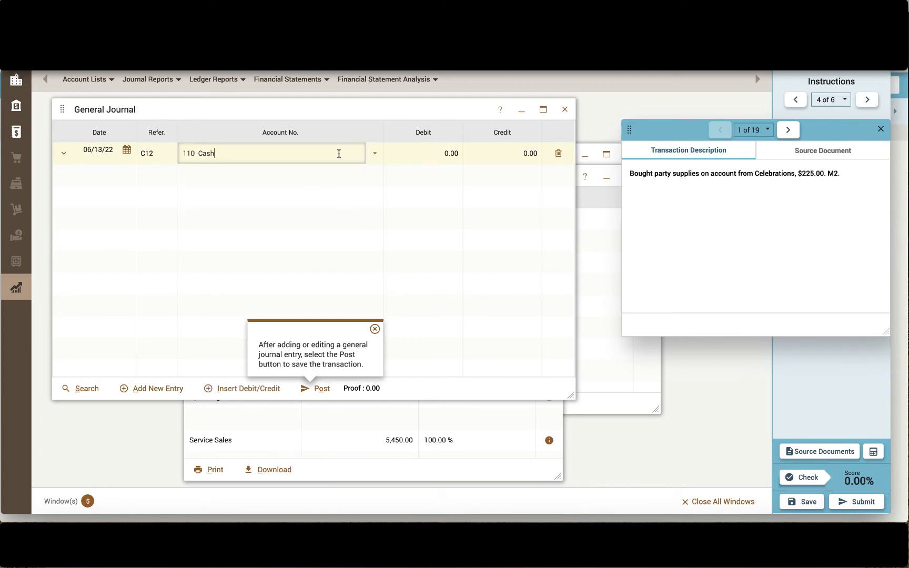
click(523, 154)
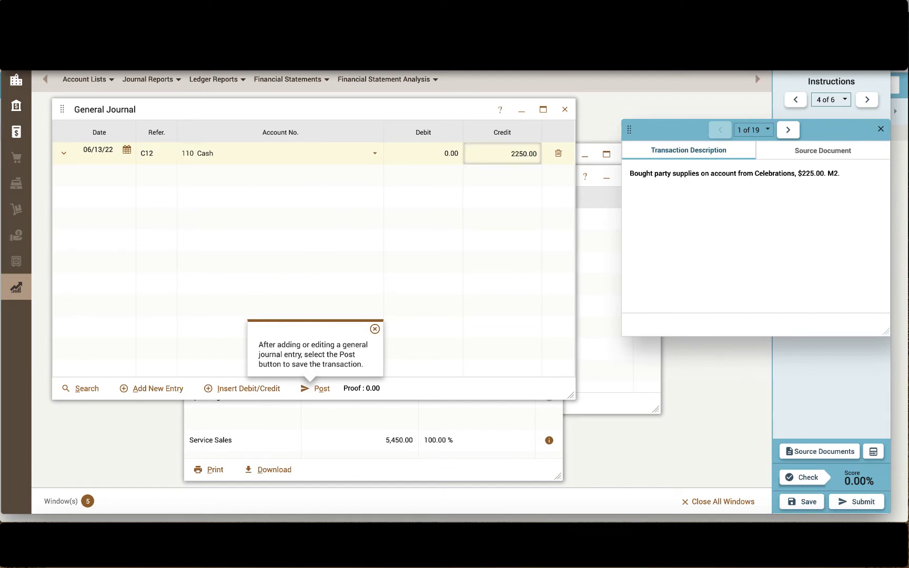
Step: Insert a second line debiting 220 A.P.--Celebrations for 2,250.00 and post the journal entry
click(261, 390)
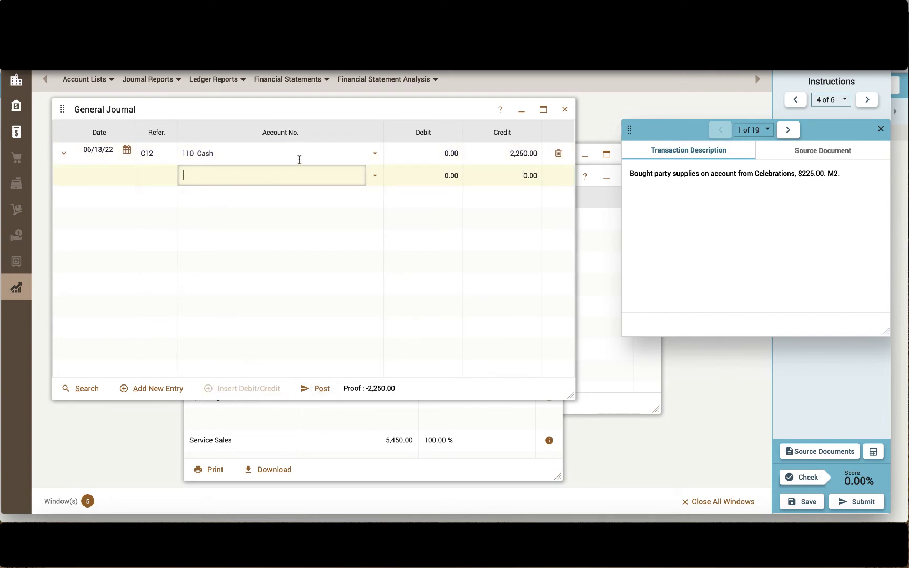
text(cele)
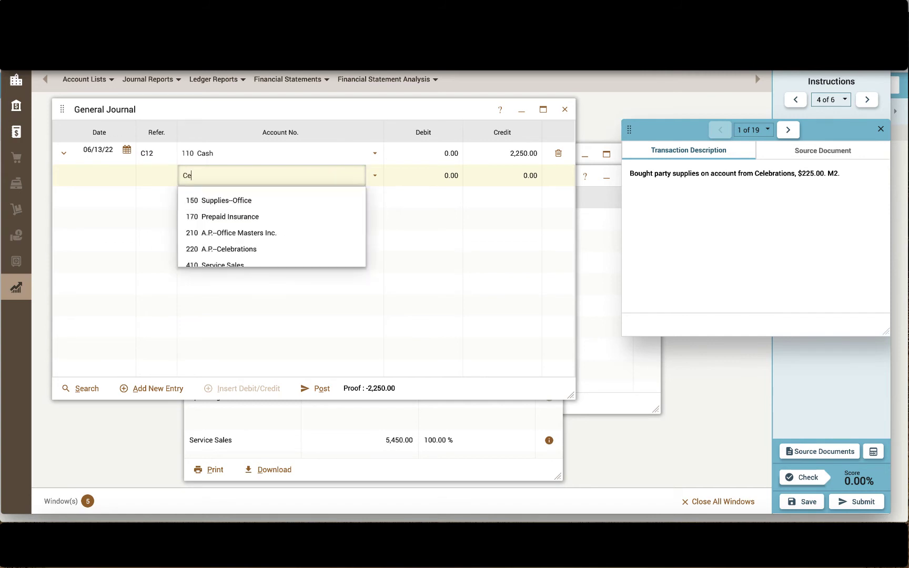
click(242, 206)
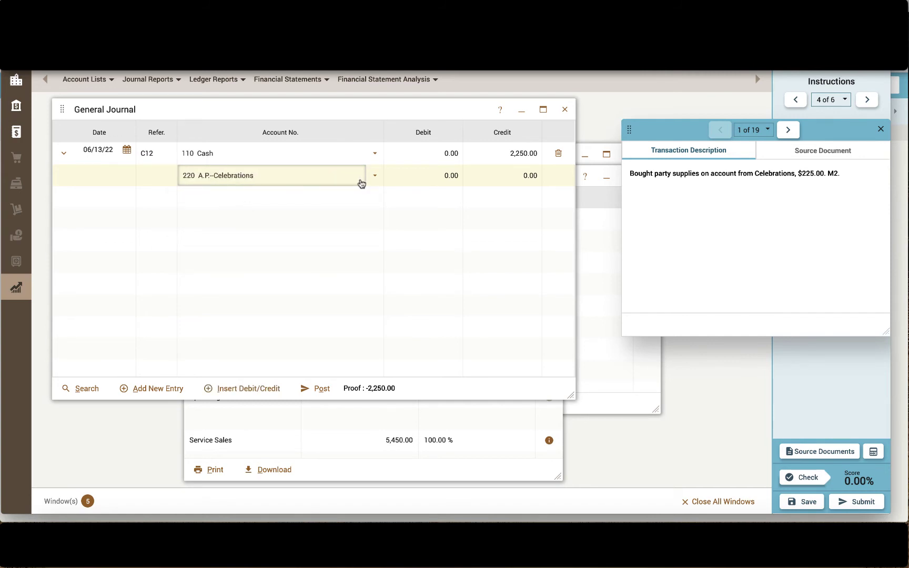
click(446, 176)
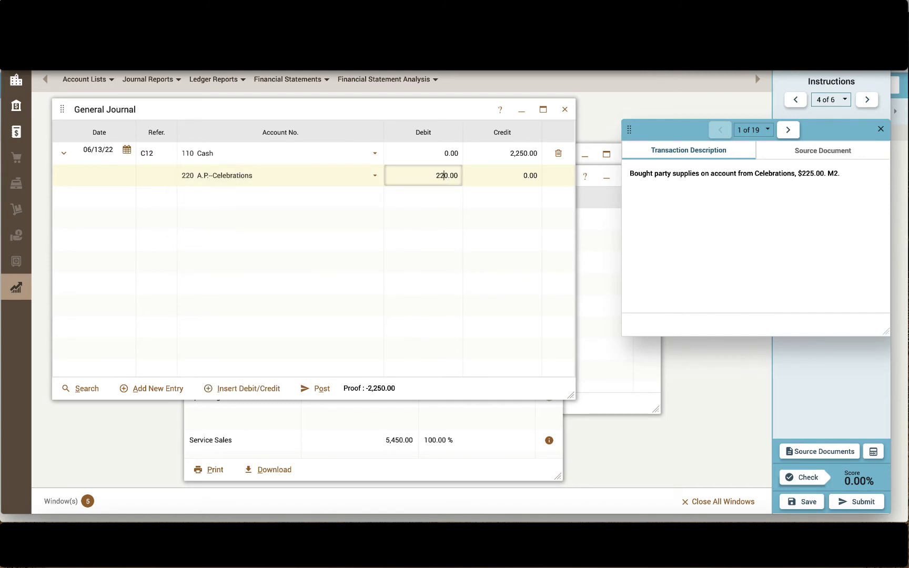
click(317, 391)
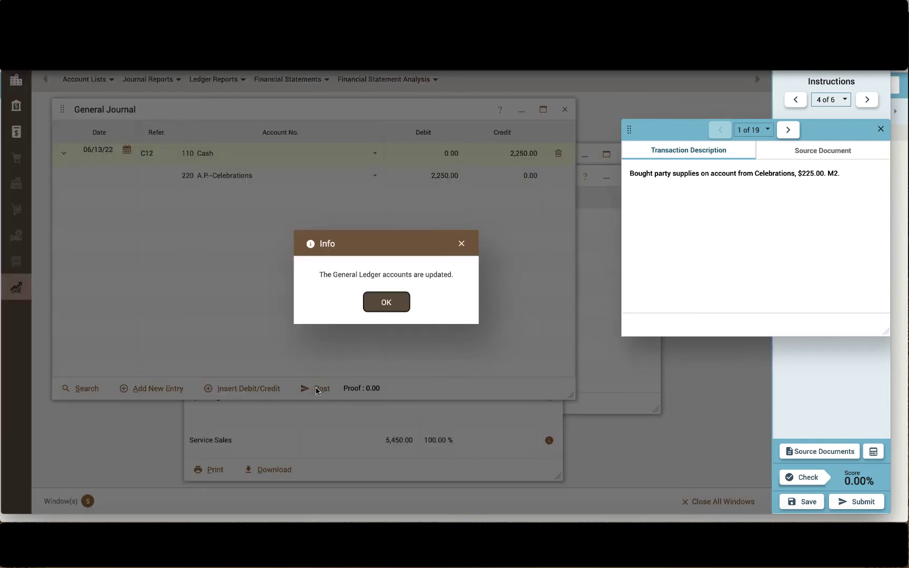
click(387, 303)
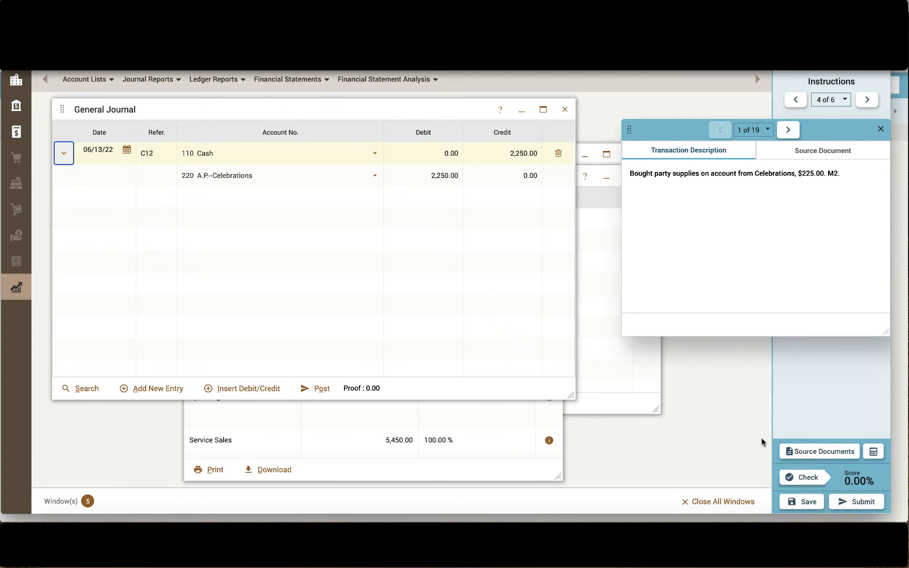
Step: Save the assignment, accepting the warning about unsaved data in active windows
click(808, 504)
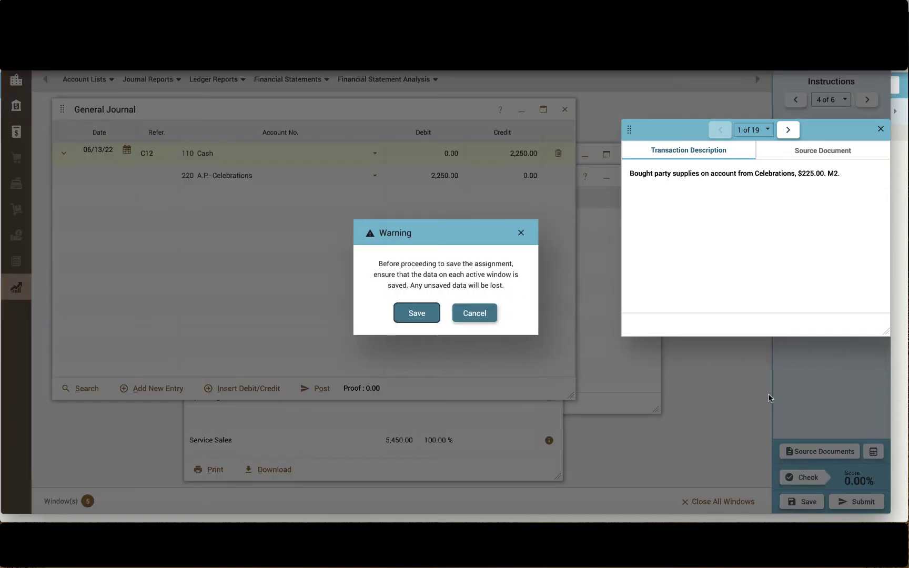
click(427, 313)
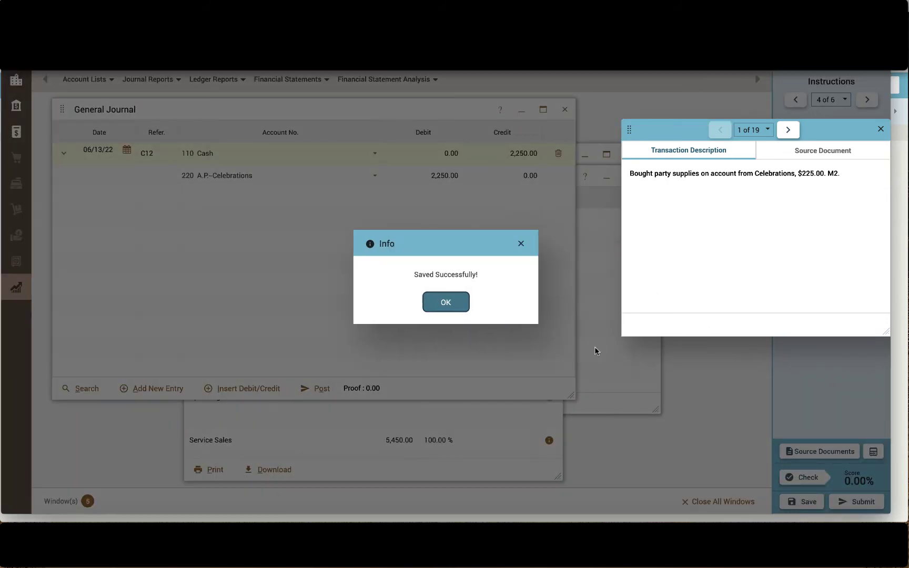
click(444, 304)
Step: Run the check of the assignment's work and close the Check My Work Summary
click(799, 478)
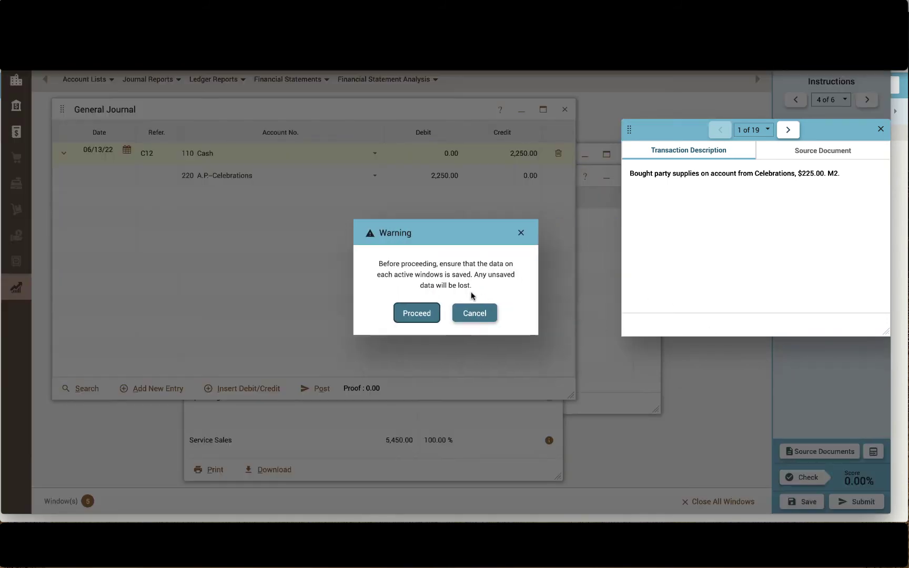
click(417, 313)
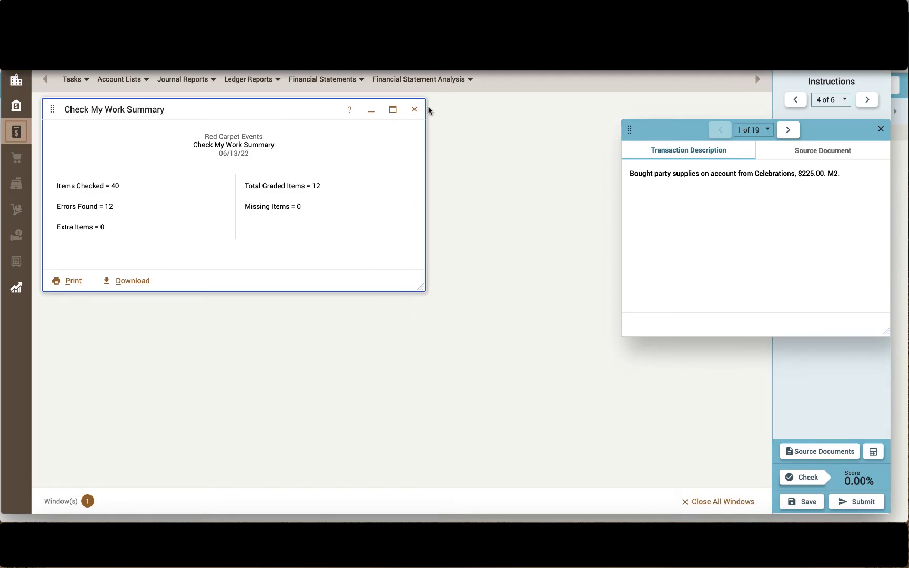
click(414, 109)
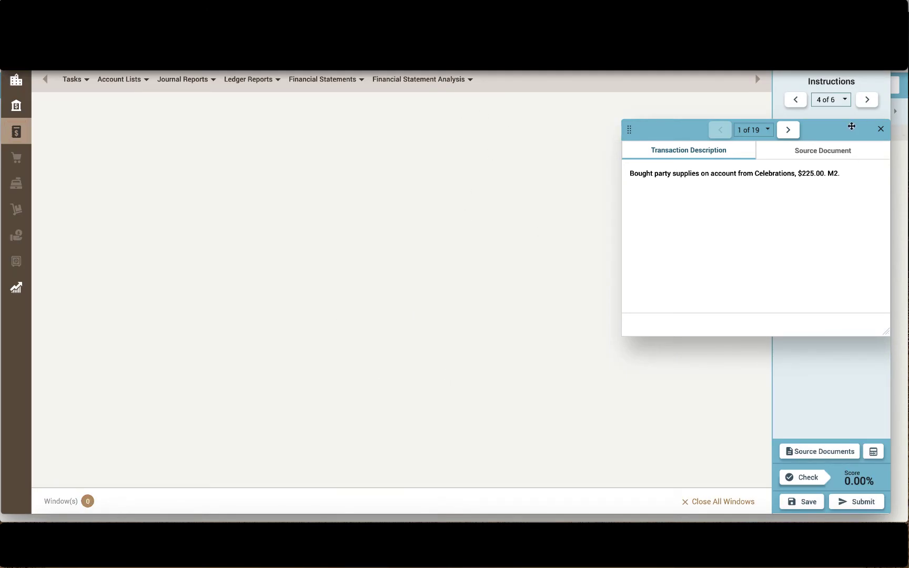
Step: Submit the assignment, moving the Transaction Description window off the instructions and closing it
drag(851, 126, 482, 94)
click(853, 500)
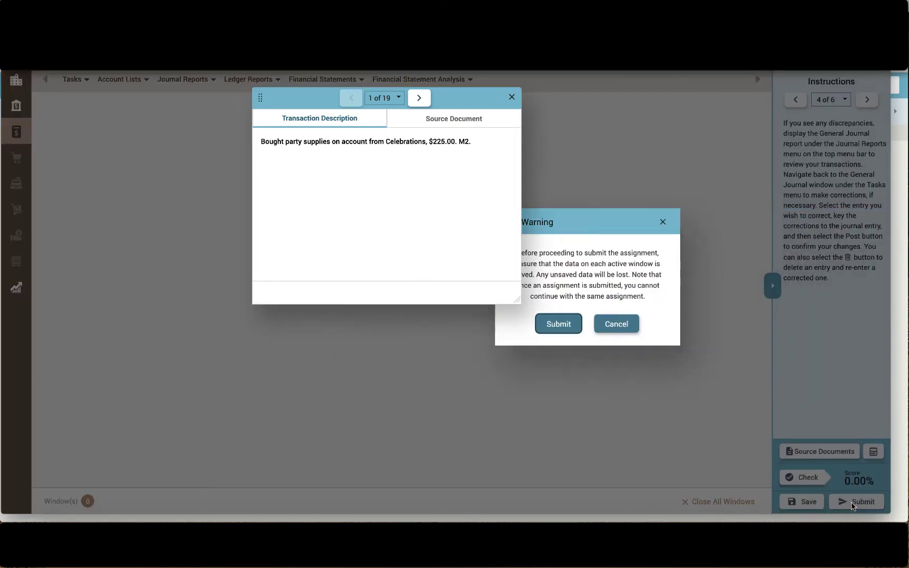
click(511, 97)
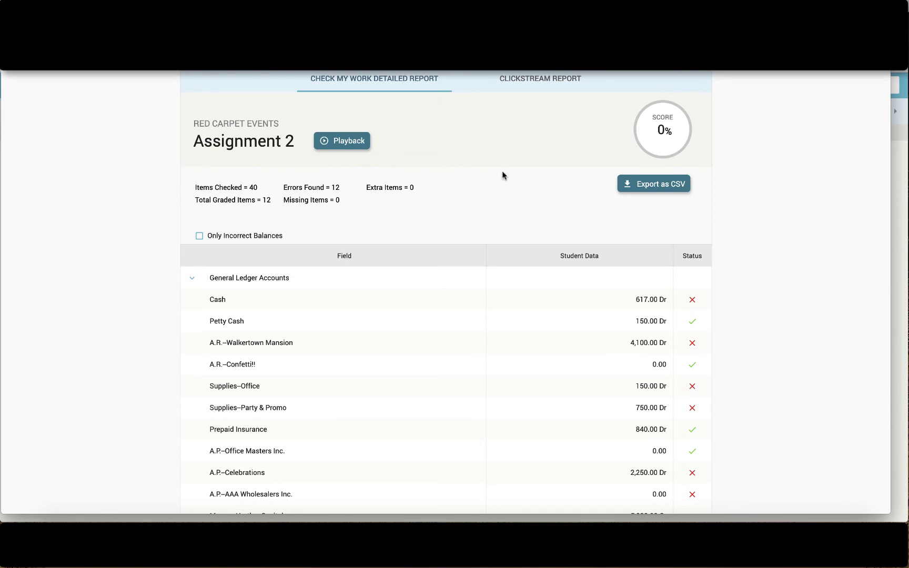
Step: Examine the Check My Work Detailed Report for the score, error summary and the status of each General Ledger account and bank reconciliation item
scroll(747, 294, down, 1)
scroll(742, 287, up, 1)
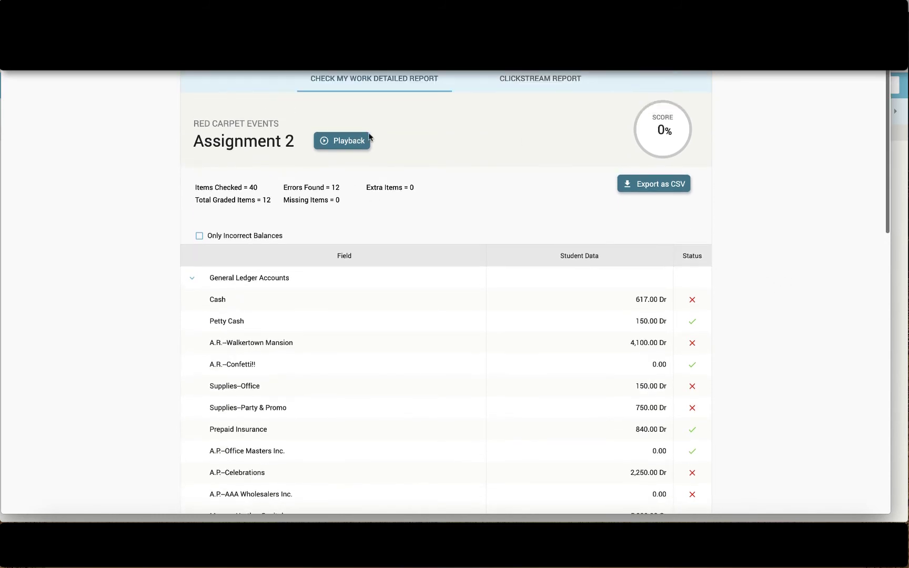
scroll(501, 284, down, 2)
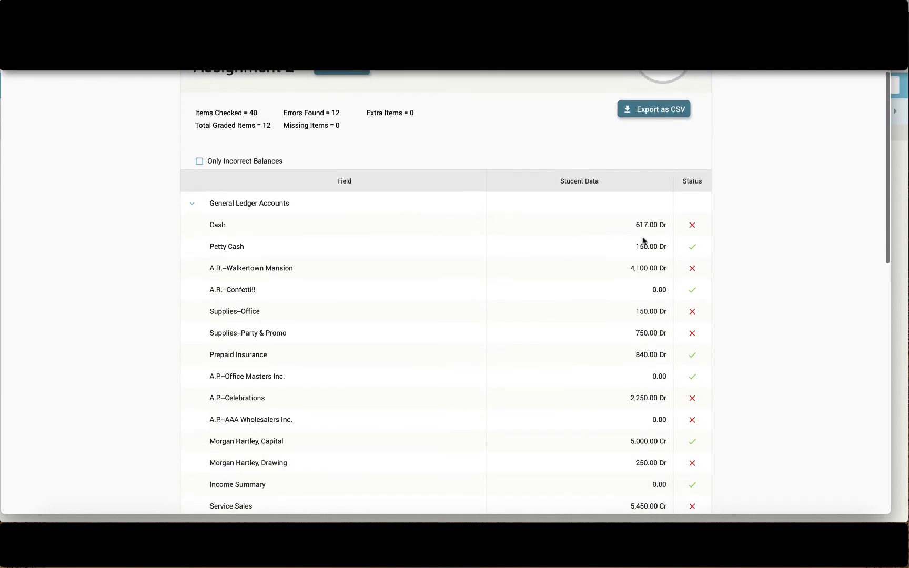
scroll(626, 237, down, 2)
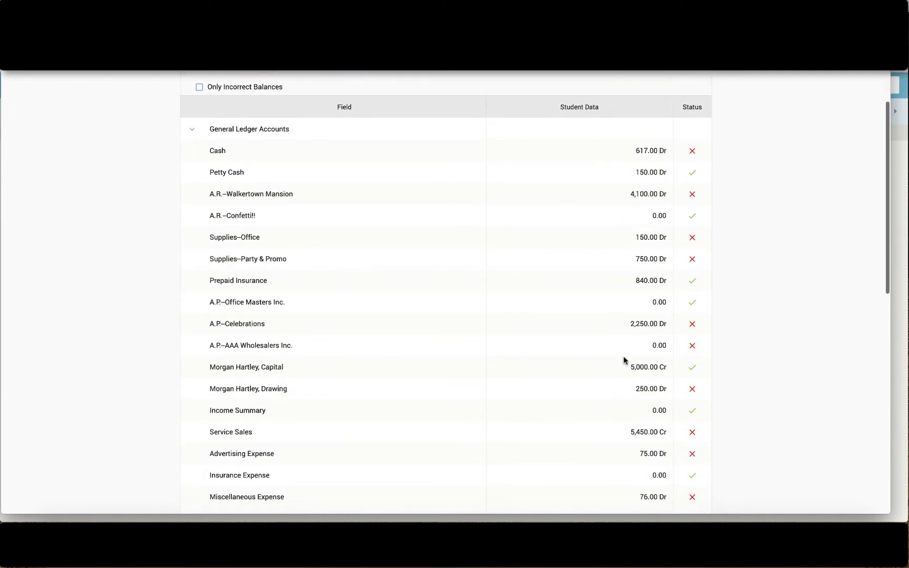
scroll(623, 360, down, 5)
scroll(653, 274, down, 1)
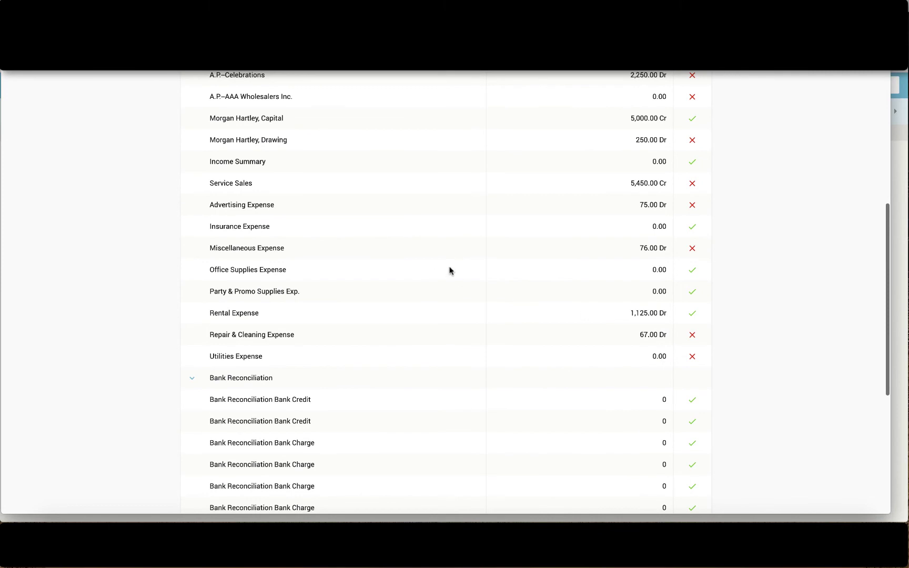
scroll(365, 206, up, 8)
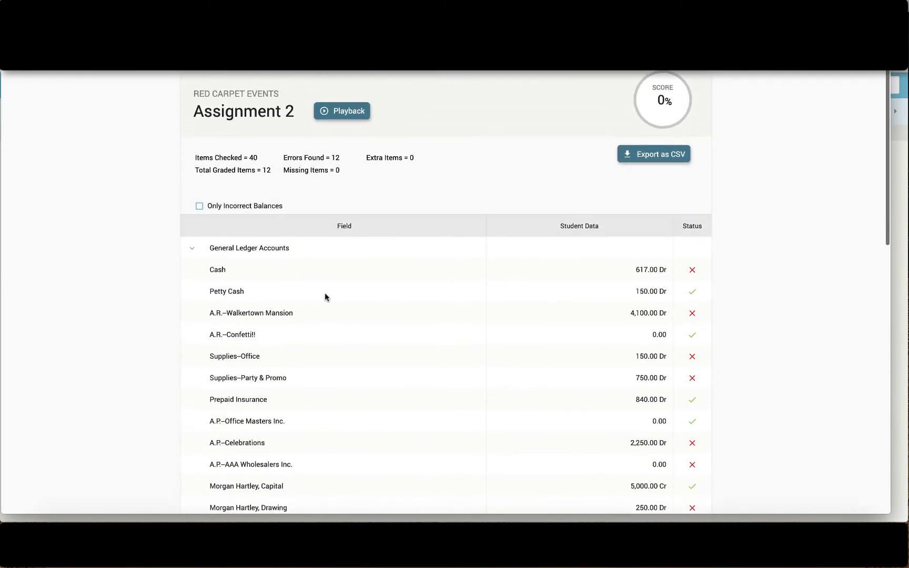
scroll(331, 312, down, 3)
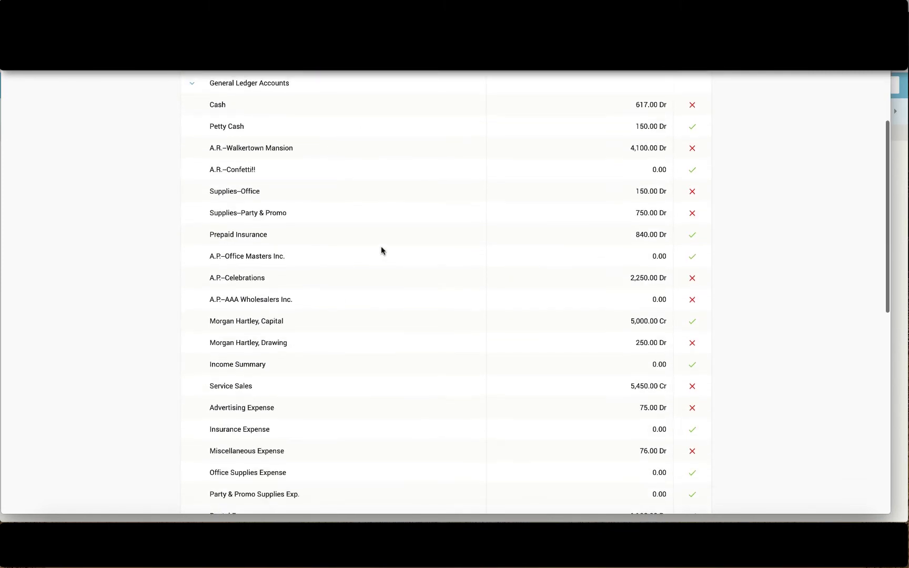
scroll(447, 251, up, 4)
Step: Open the Clickstream Report and examine the recorded user actions for Navigation, General Ledger and Check My Work, including the Irrelevant Actions marker
click(535, 82)
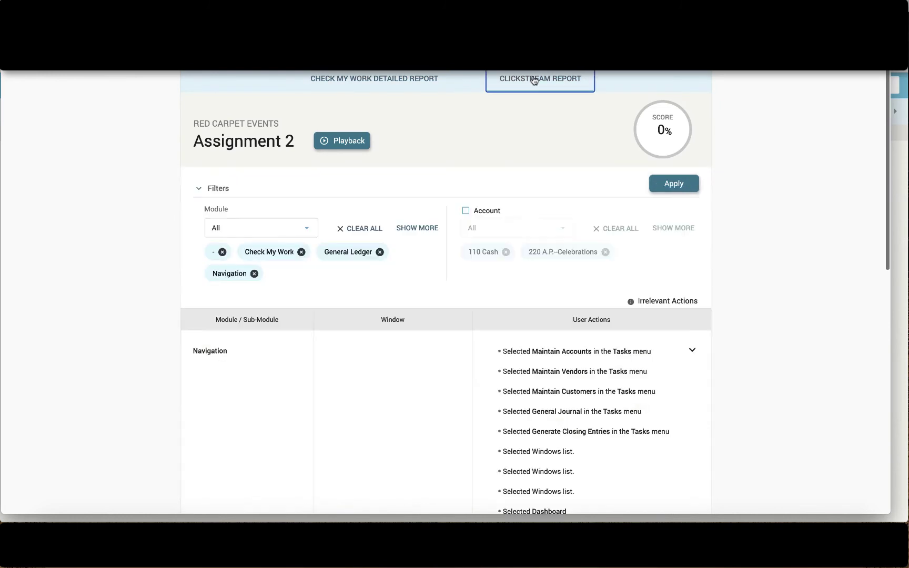
scroll(584, 250, down, 3)
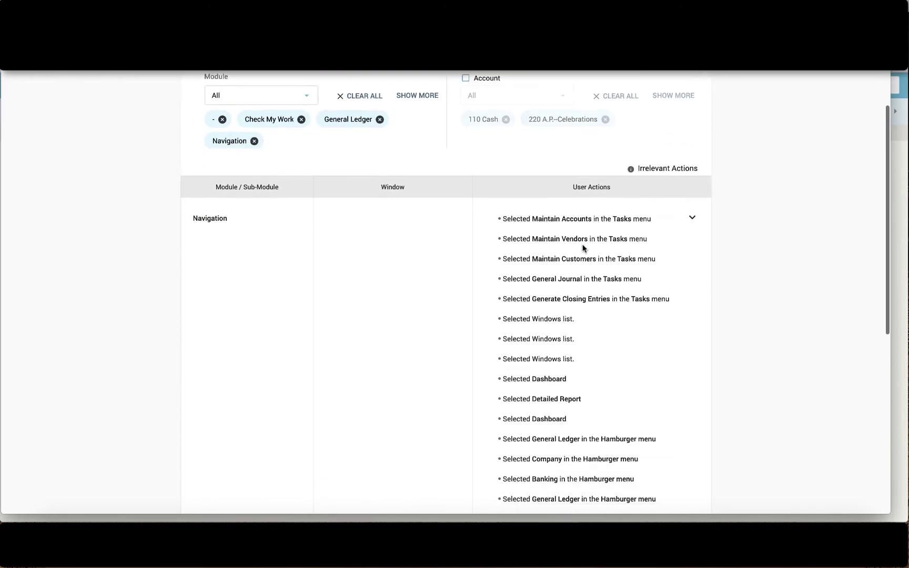
scroll(587, 316, up, 1)
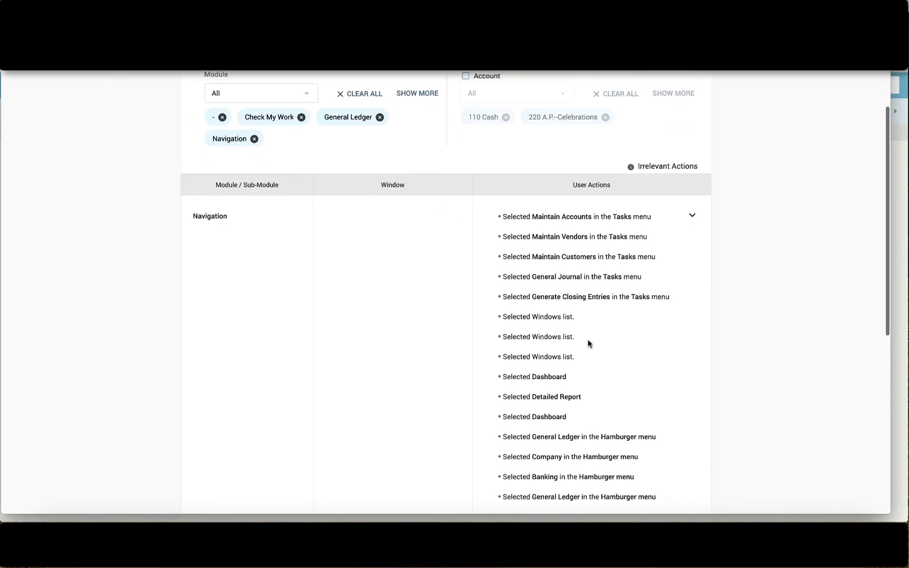
scroll(622, 322, down, 7)
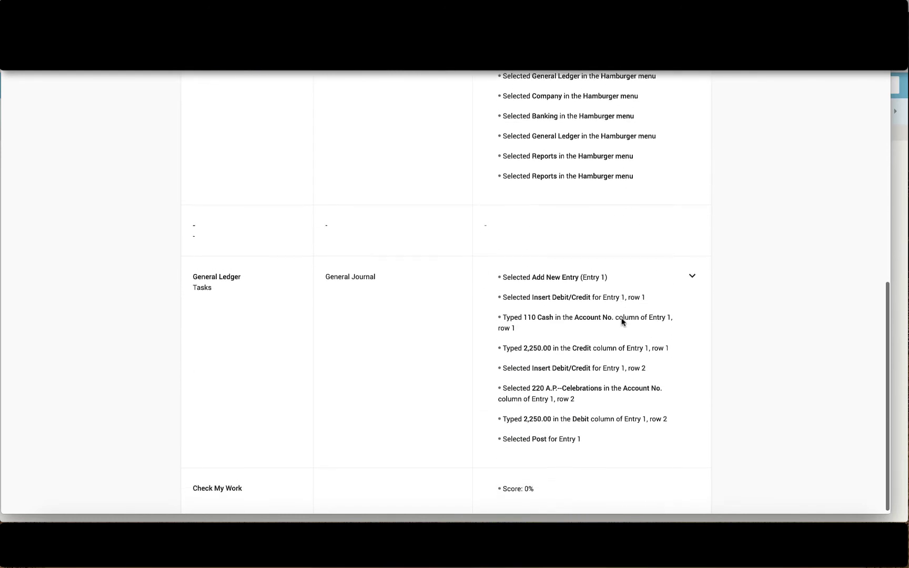
scroll(621, 321, up, 10)
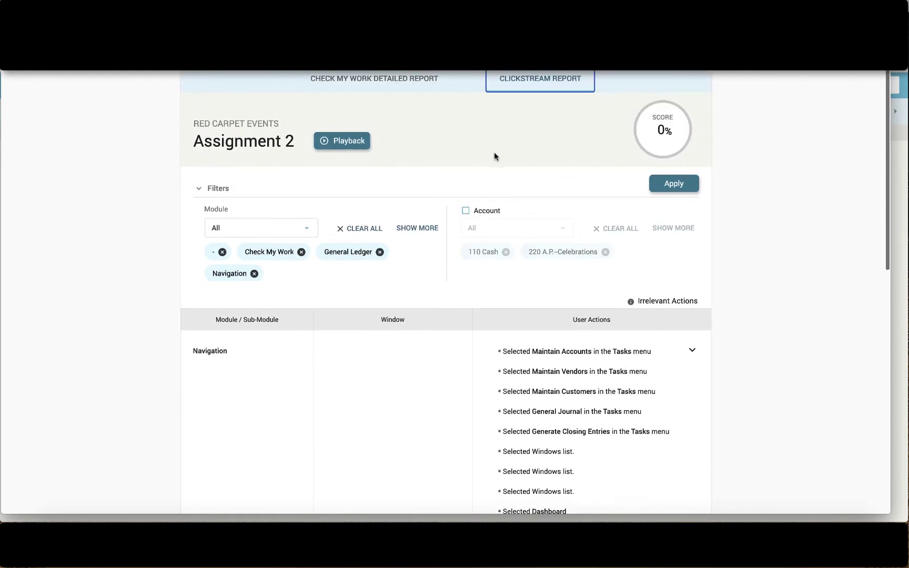
scroll(635, 400, down, 5)
scroll(635, 400, up, 5)
click(654, 302)
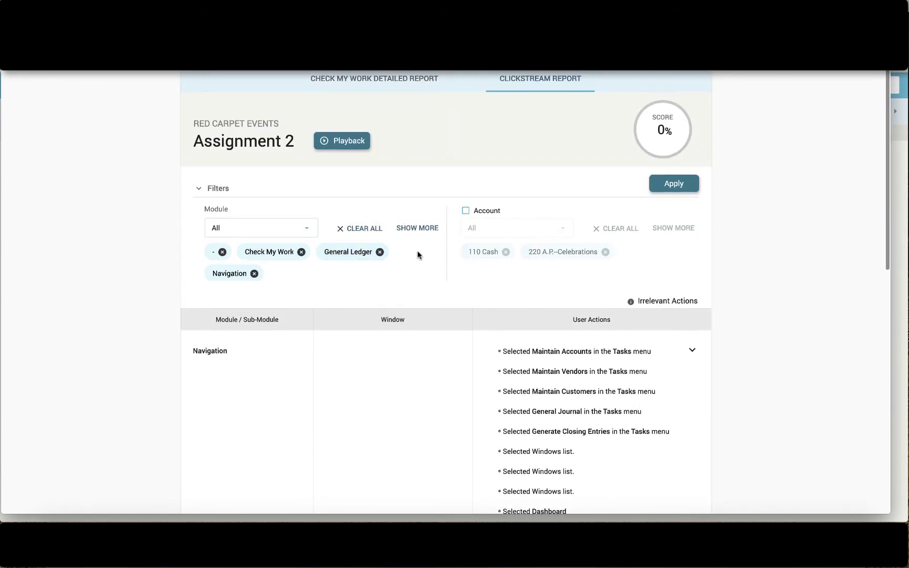
Step: Filter the Clickstream Report to exclude the Check My Work and Navigation modules and show only account 220 A.P.--Celebrations
click(301, 252)
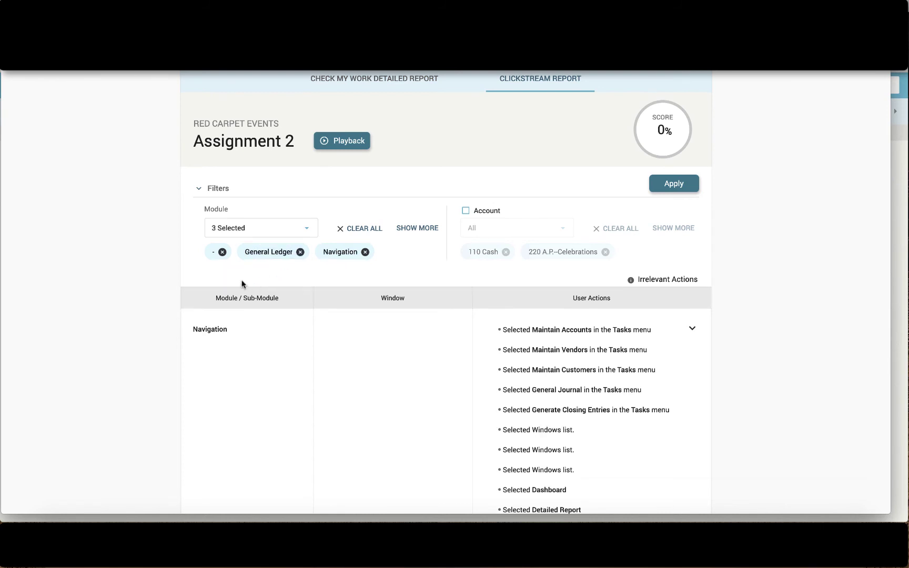
click(365, 252)
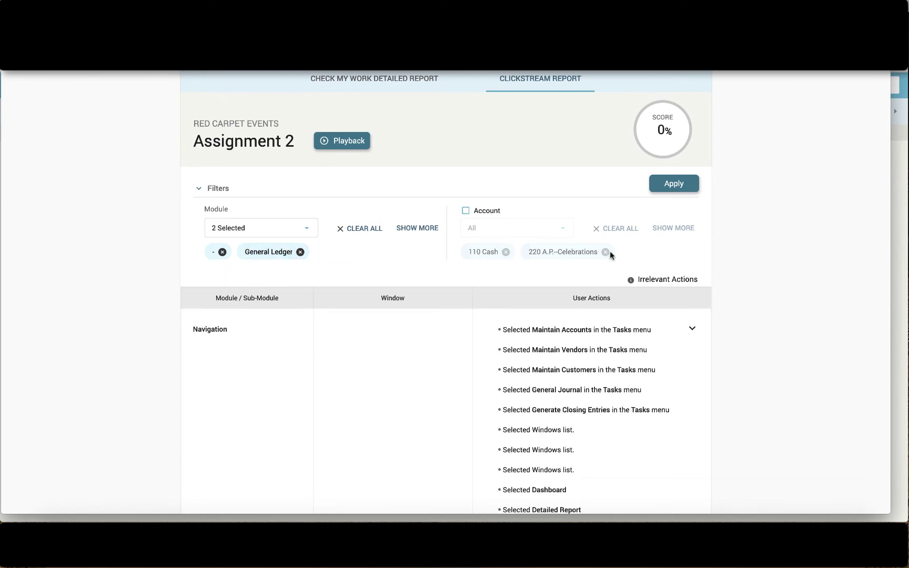
click(466, 211)
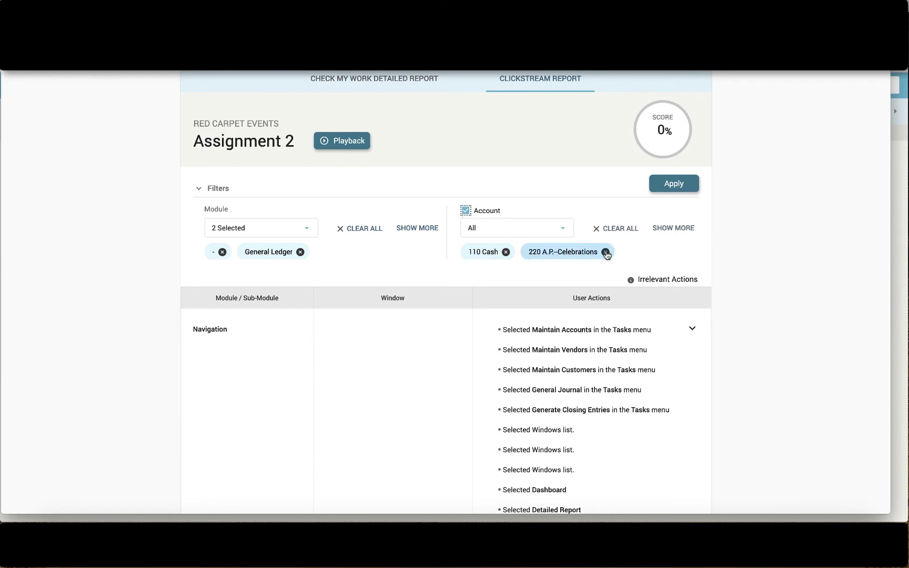
click(506, 252)
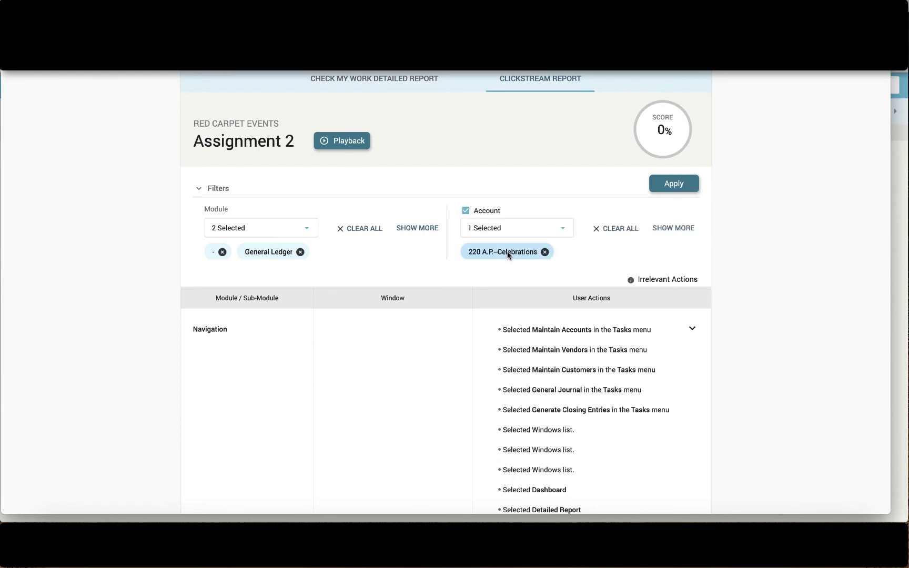
click(689, 185)
scroll(583, 358, down, 1)
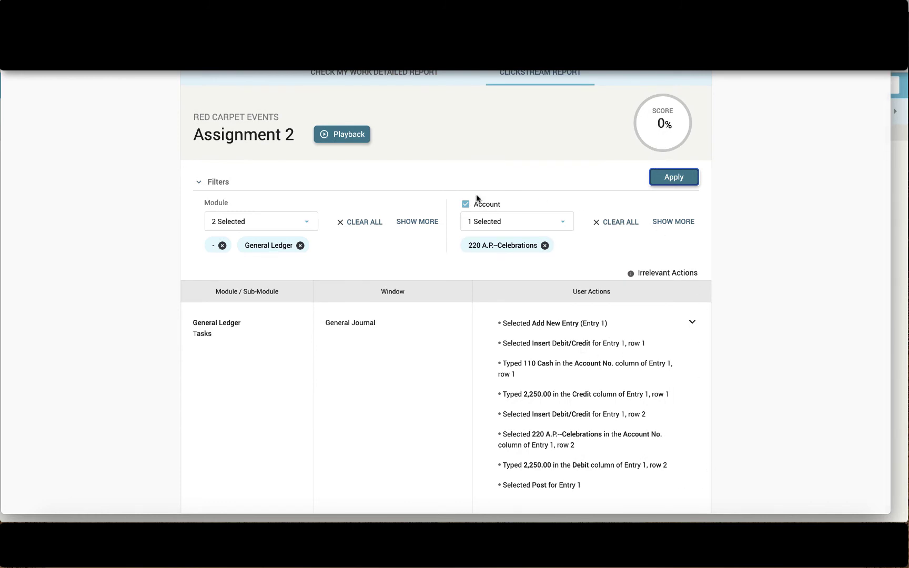
scroll(400, 308, up, 1)
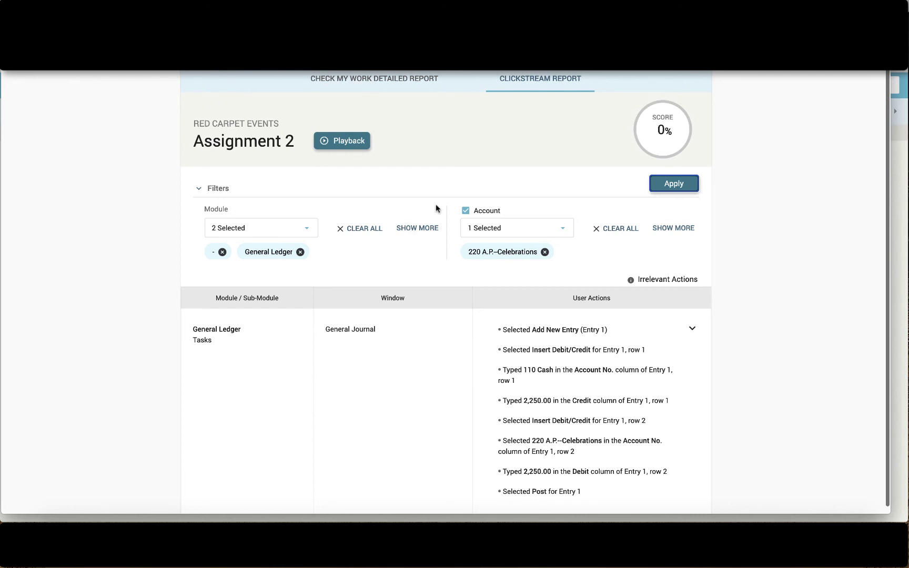
Step: Play back the recorded Assignment 2 work, pause it, set the playback speed to 3X, and resume and pause the replay
click(337, 143)
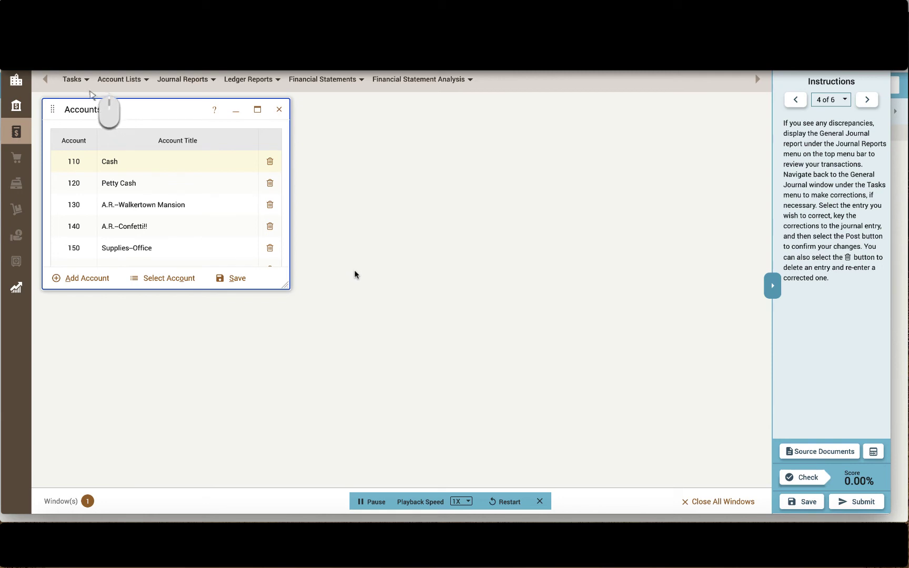
click(364, 506)
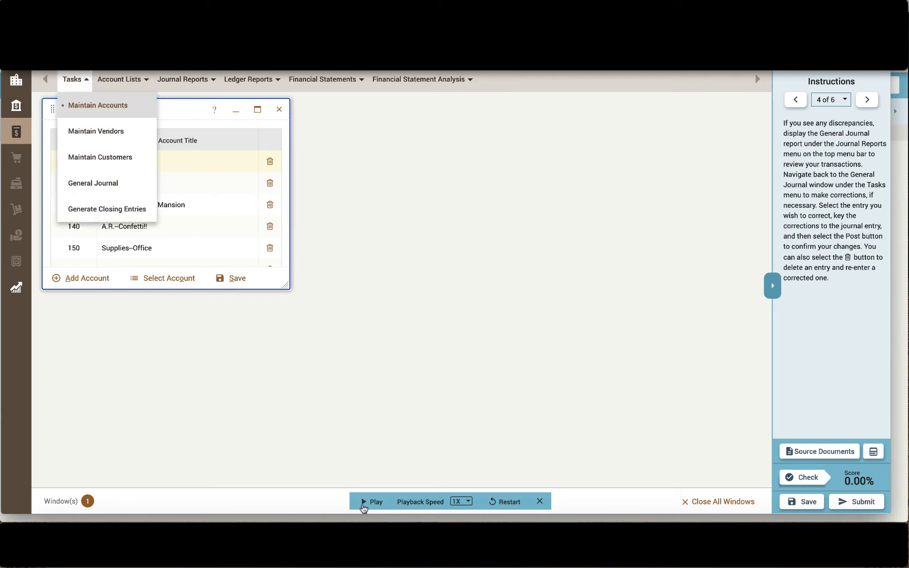
click(462, 503)
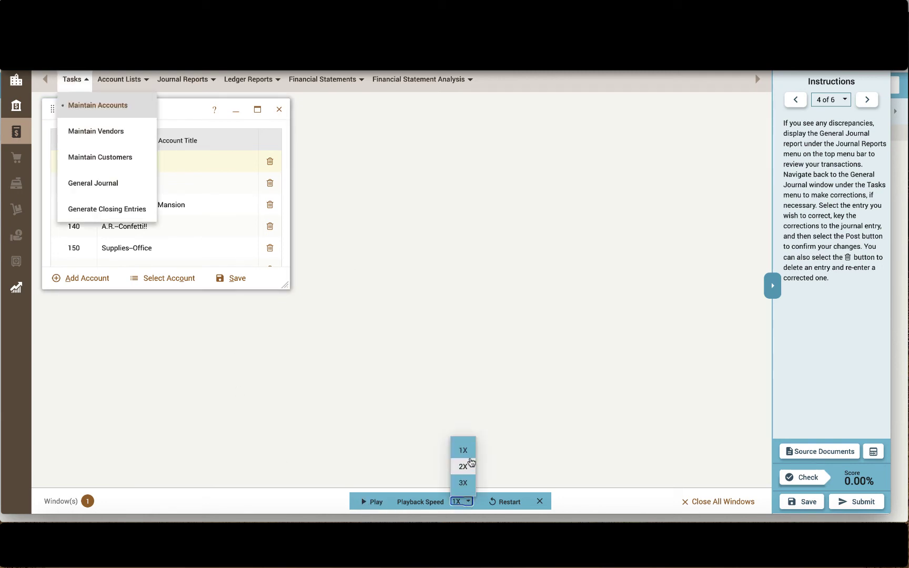
click(469, 487)
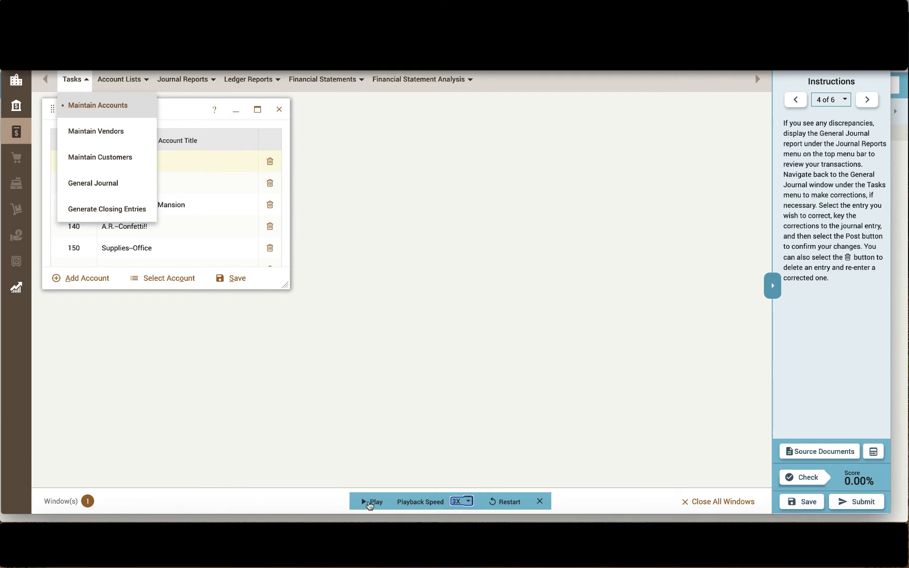
click(369, 504)
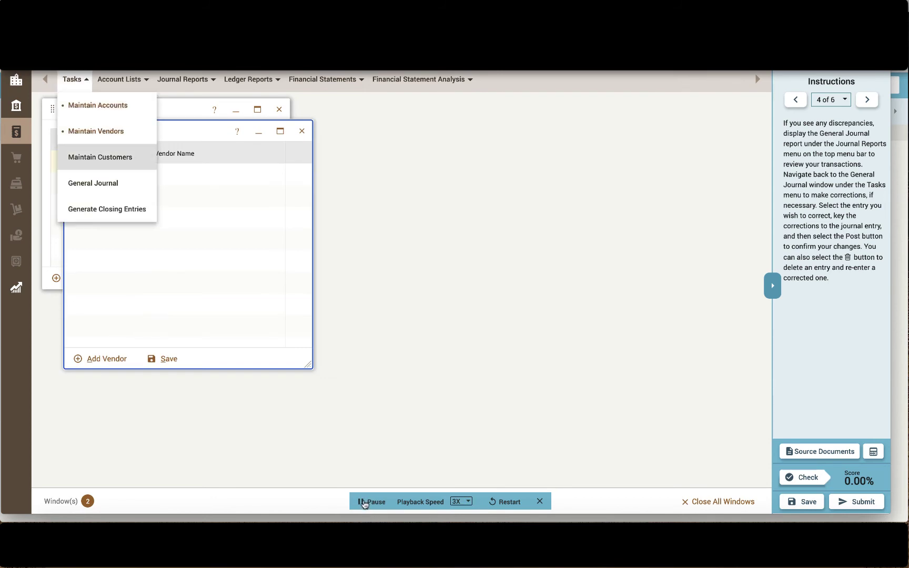
click(363, 503)
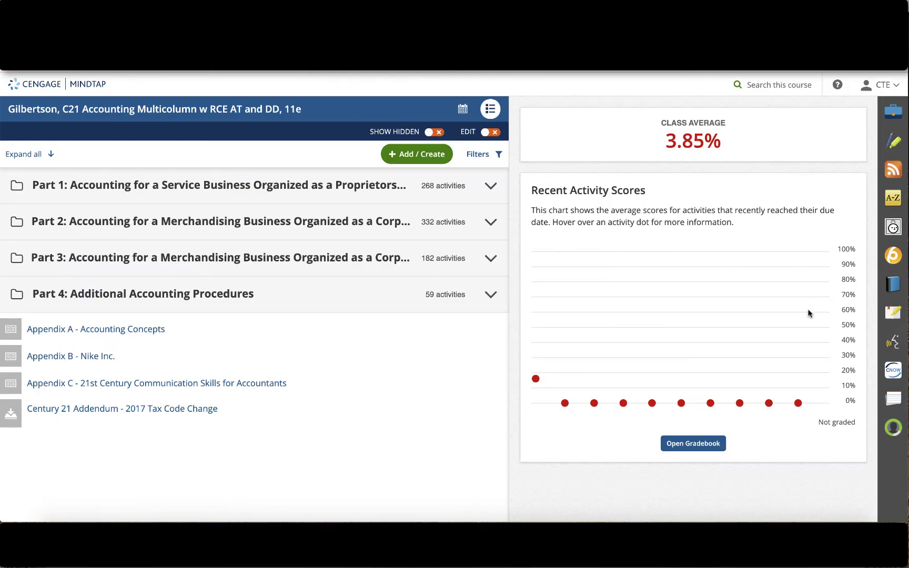
Step: Expand Part 1 and the Simulation: Red Carpet Events folder in the course outline and turn on editing
click(24, 186)
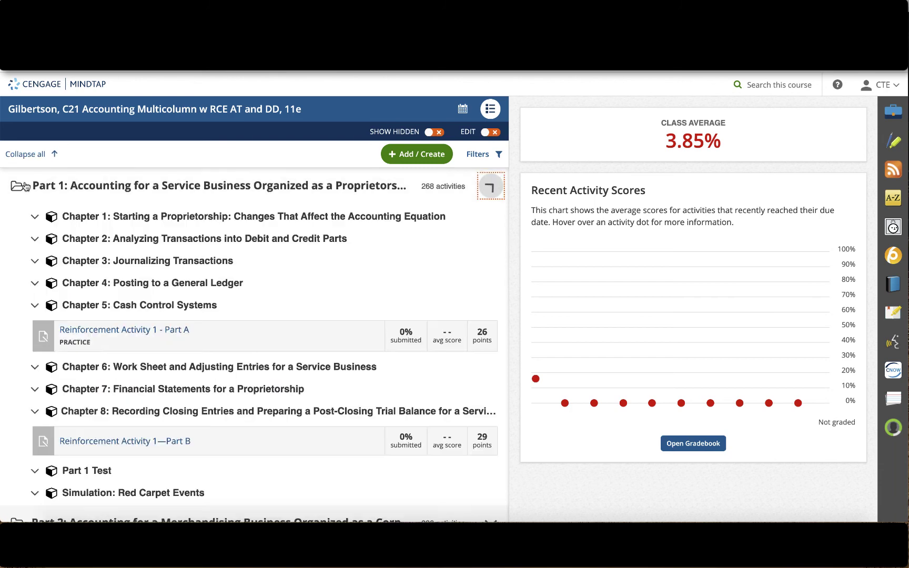
scroll(228, 294, down, 5)
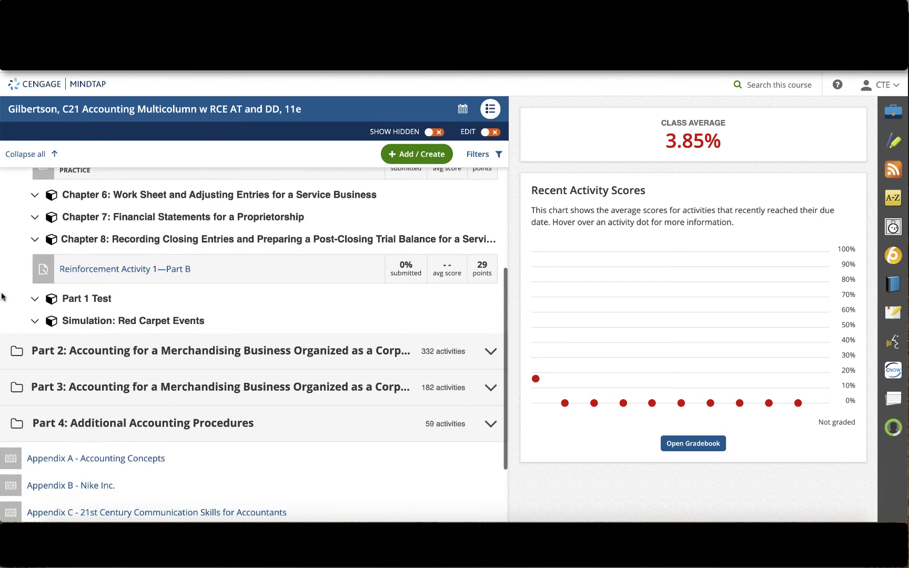
click(35, 321)
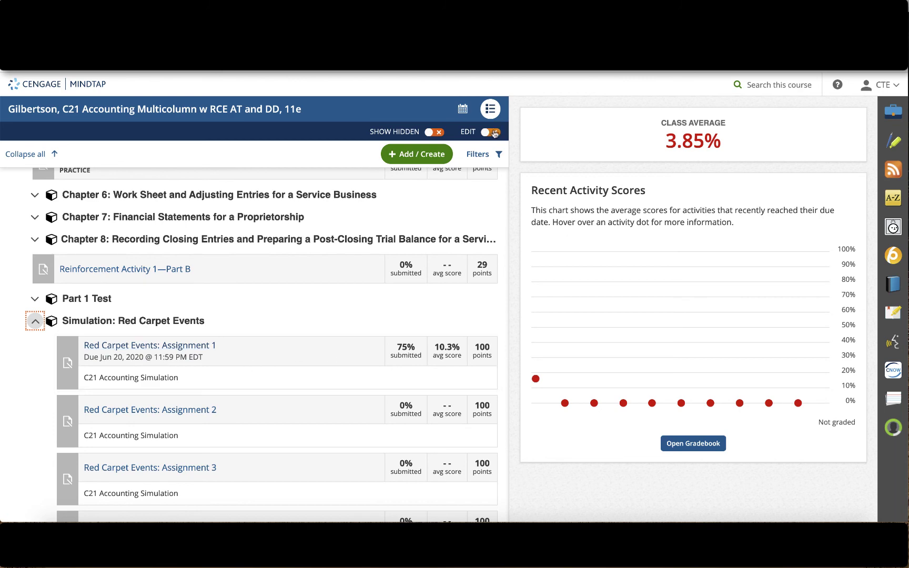
click(484, 133)
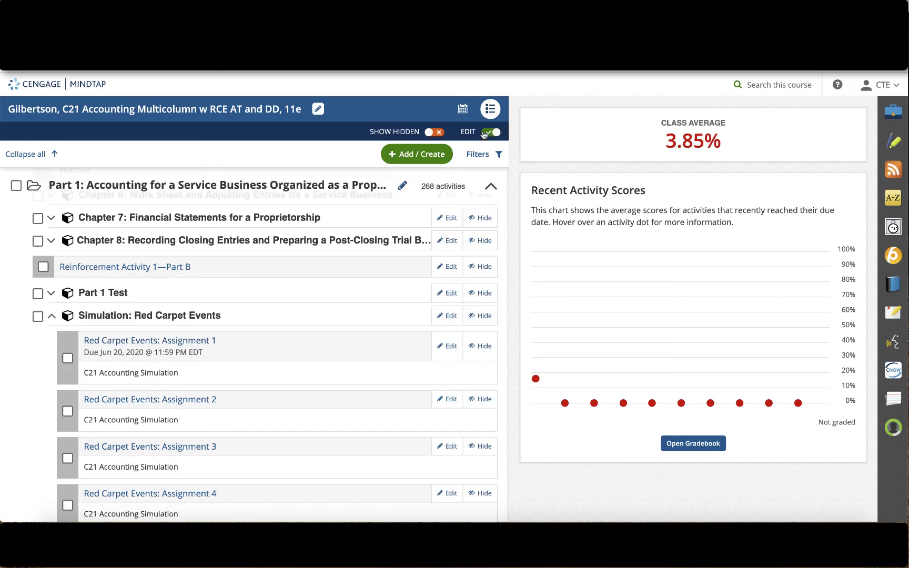
scroll(351, 410, down, 3)
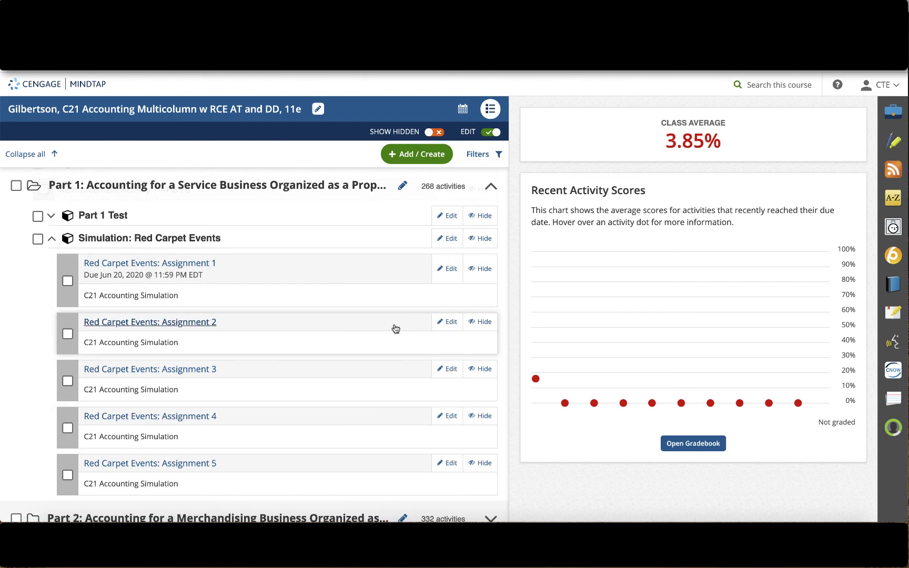
Step: View the editing settings of Red Carpet Events: Assignment 2, including its due date calendar, and close them without saving
click(450, 325)
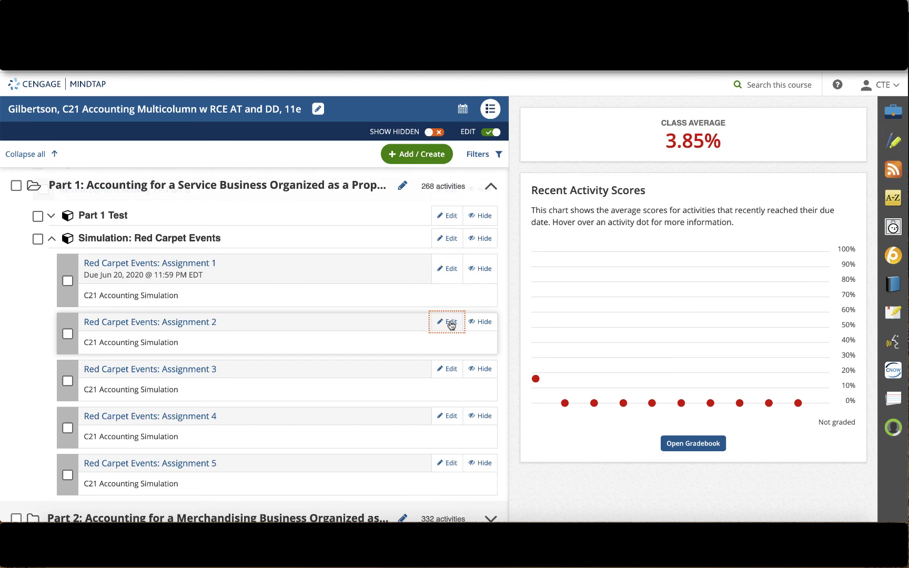
click(473, 351)
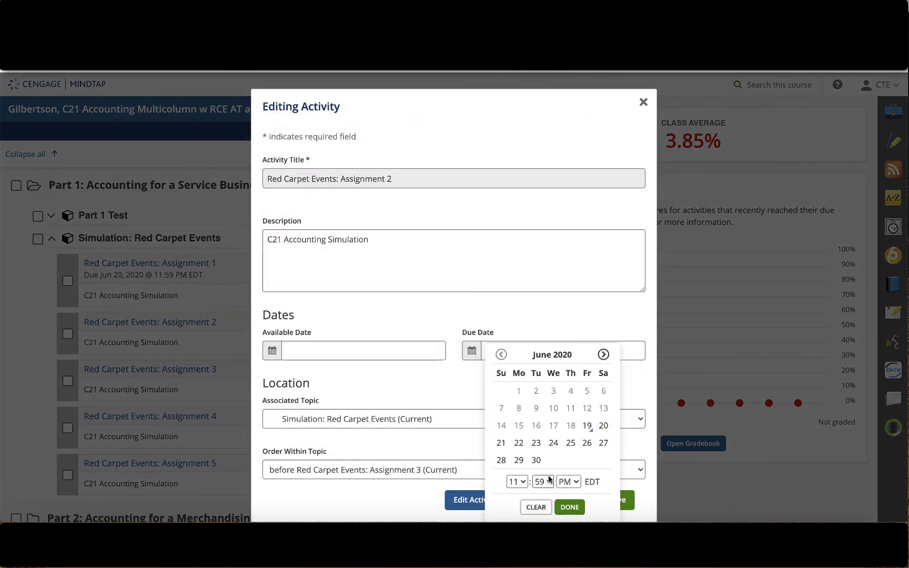
click(642, 113)
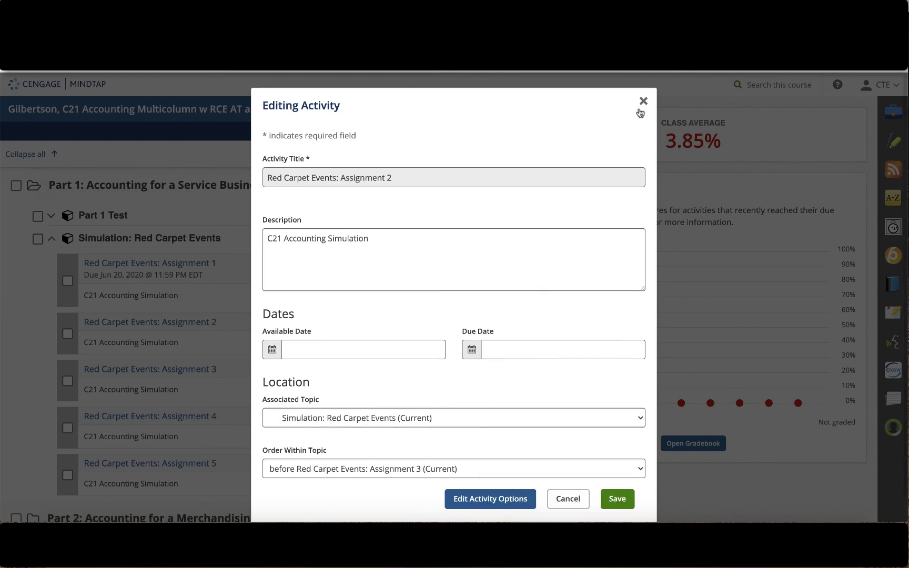
click(643, 105)
scroll(252, 310, up, 2)
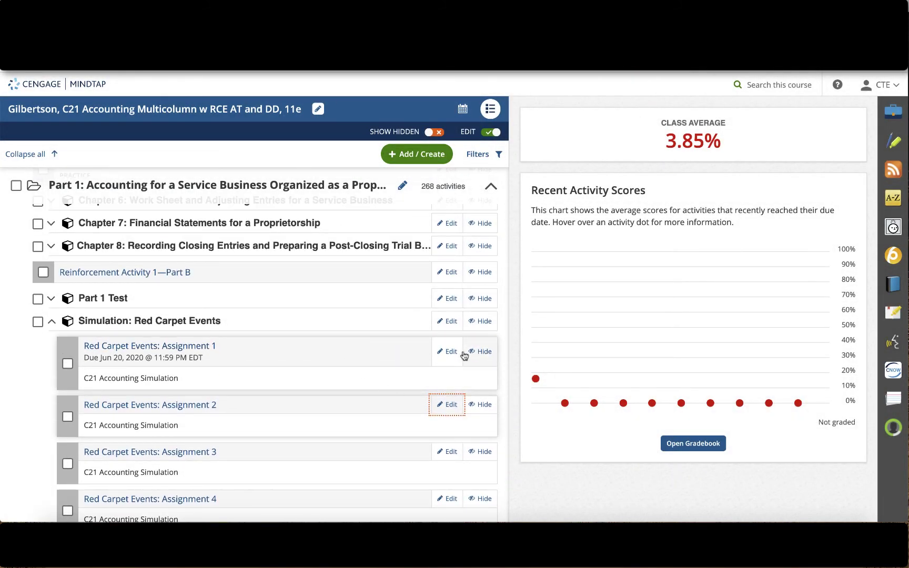
Step: Open the Progress app, look over the Gradebook, and open the student submissions for Red Carpet Events: Assignment 1
click(895, 429)
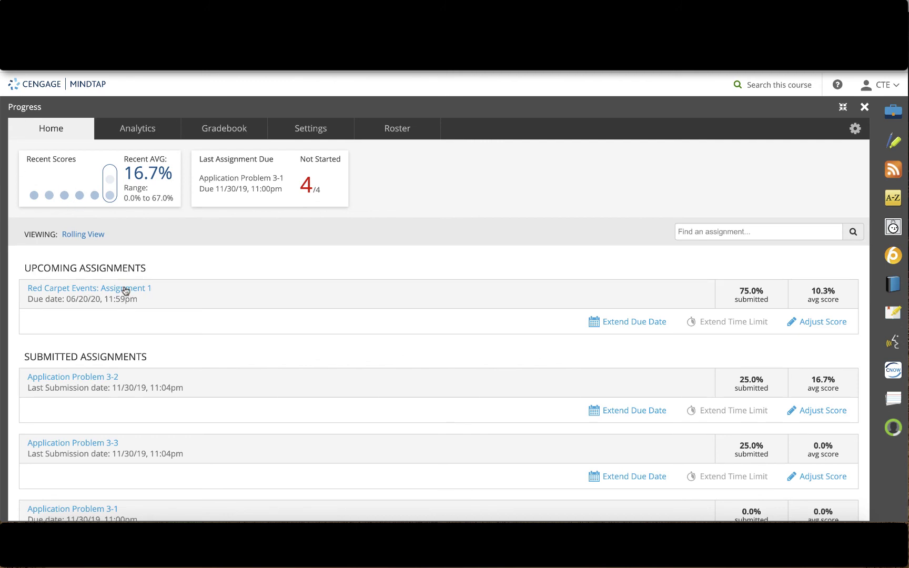
click(234, 132)
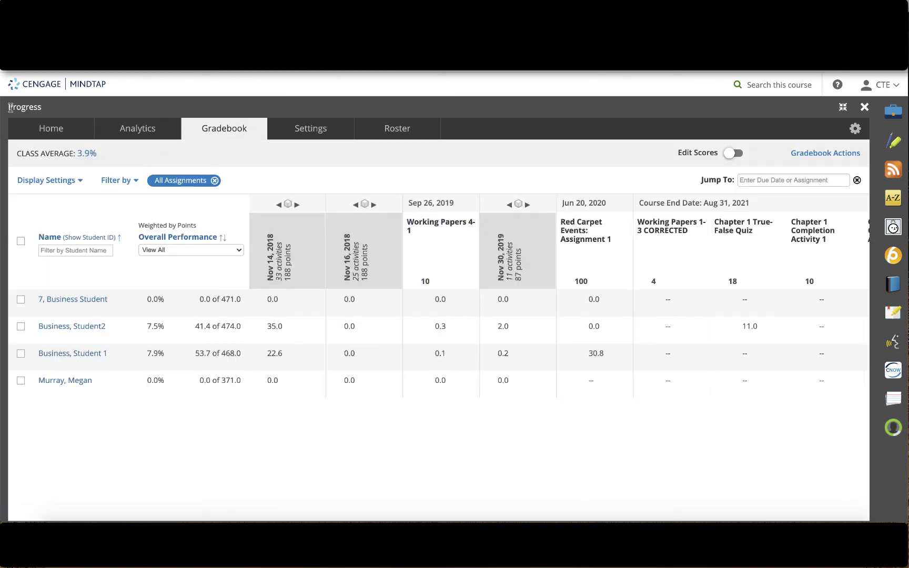
click(50, 129)
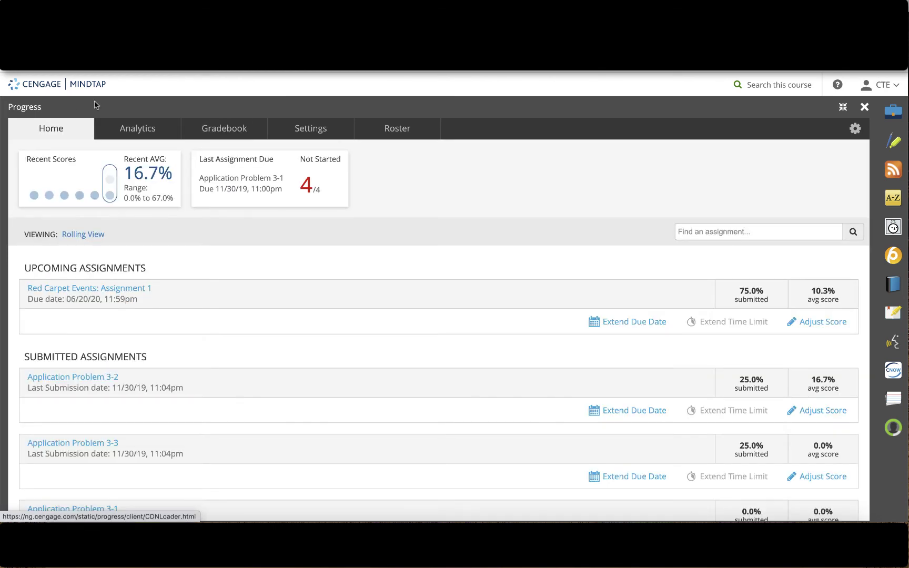
click(95, 293)
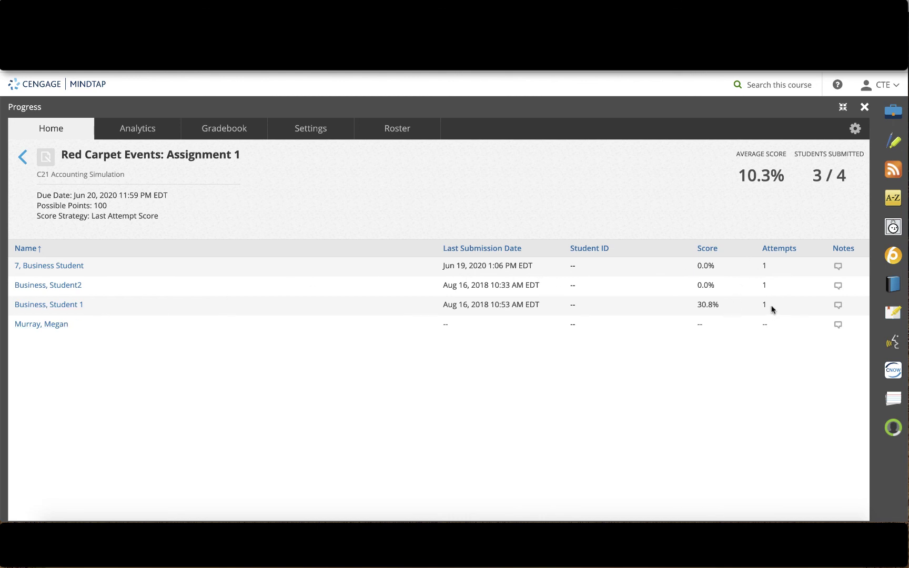
Step: Open the detailed review of the first listed student's Assignment 1 attempt and examine its Clickstream and Check My Work Detailed Reports
click(68, 266)
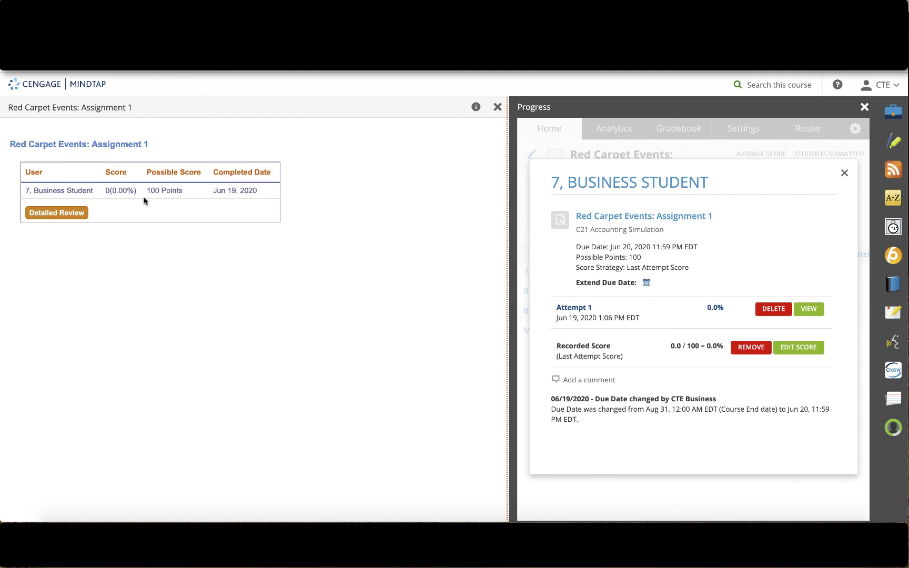
click(59, 217)
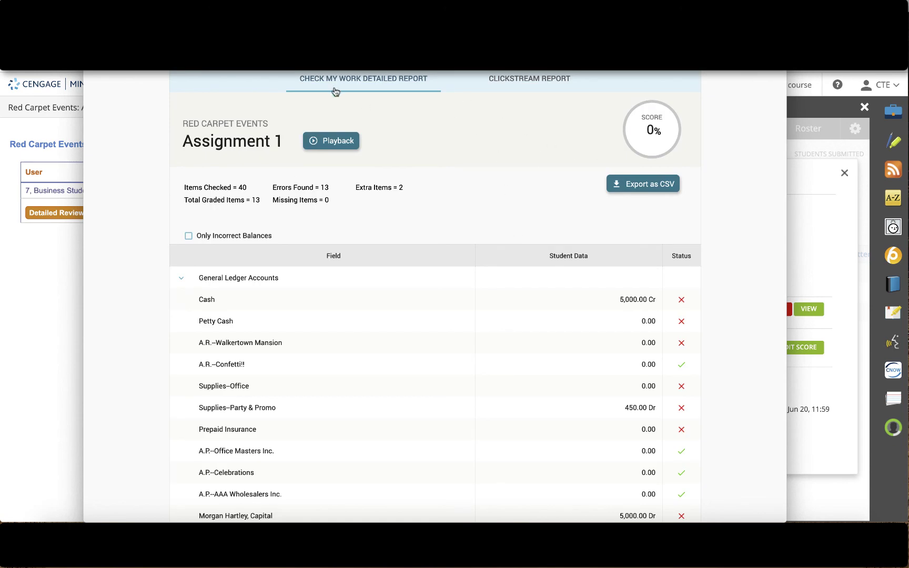
click(518, 83)
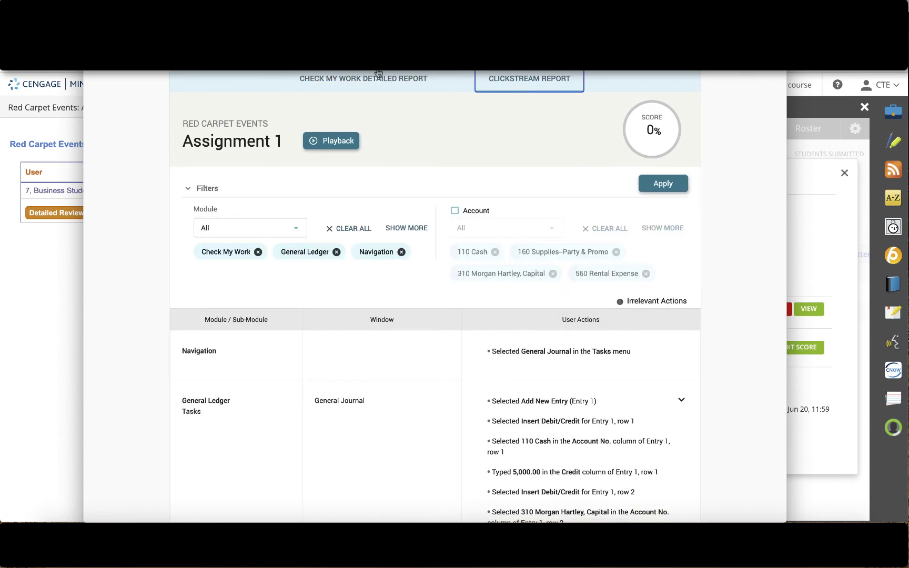
scroll(416, 329, down, 3)
scroll(416, 329, up, 3)
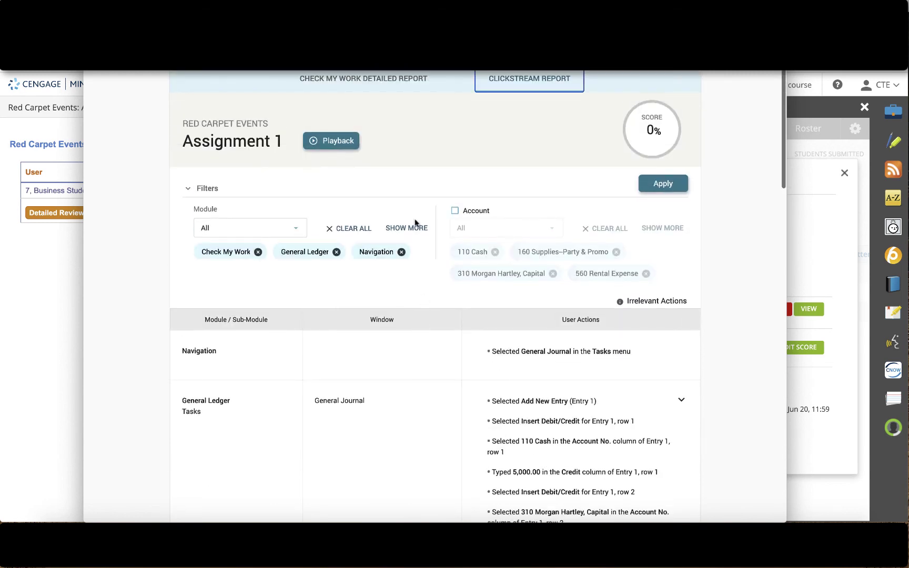
click(371, 77)
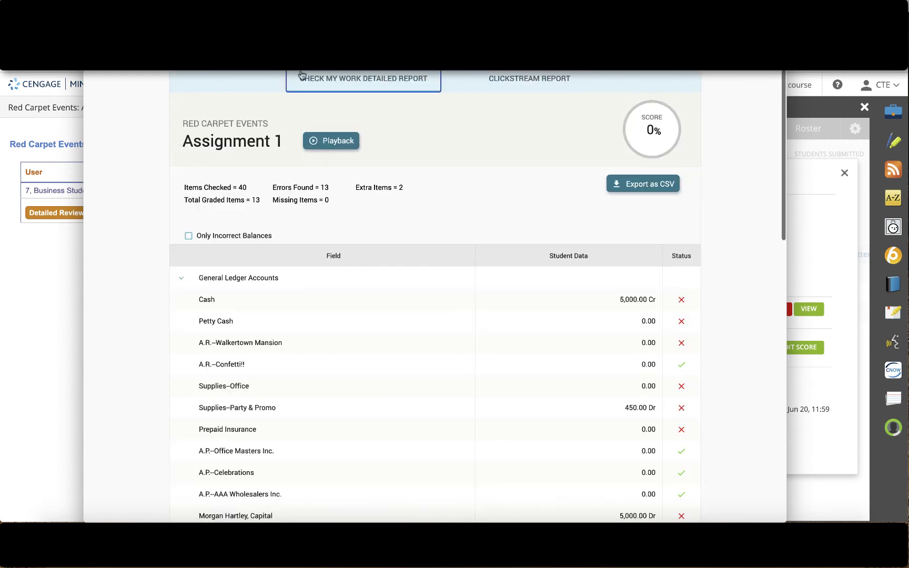
Step: Play back the student's Assignment 1 work, pause it, and close the review and Progress to return to the course outline
click(324, 144)
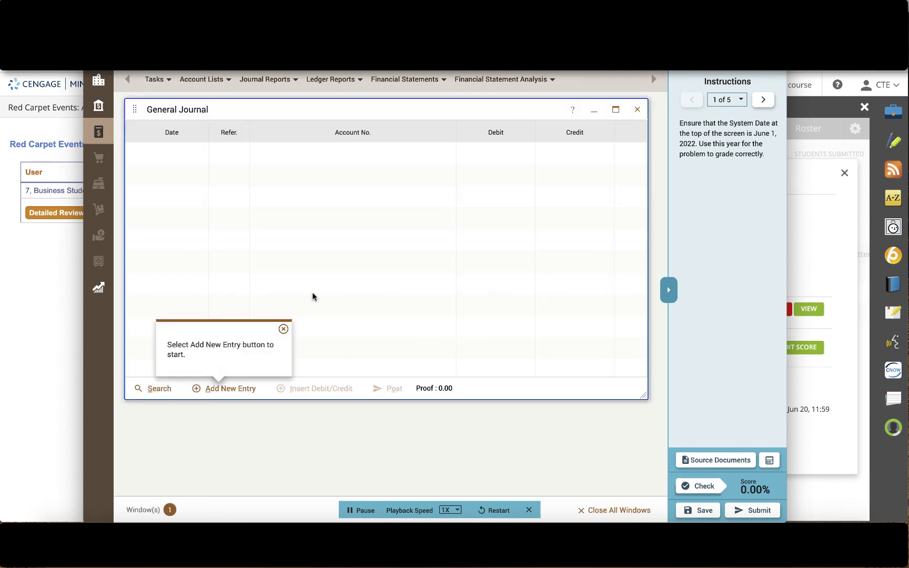
click(367, 510)
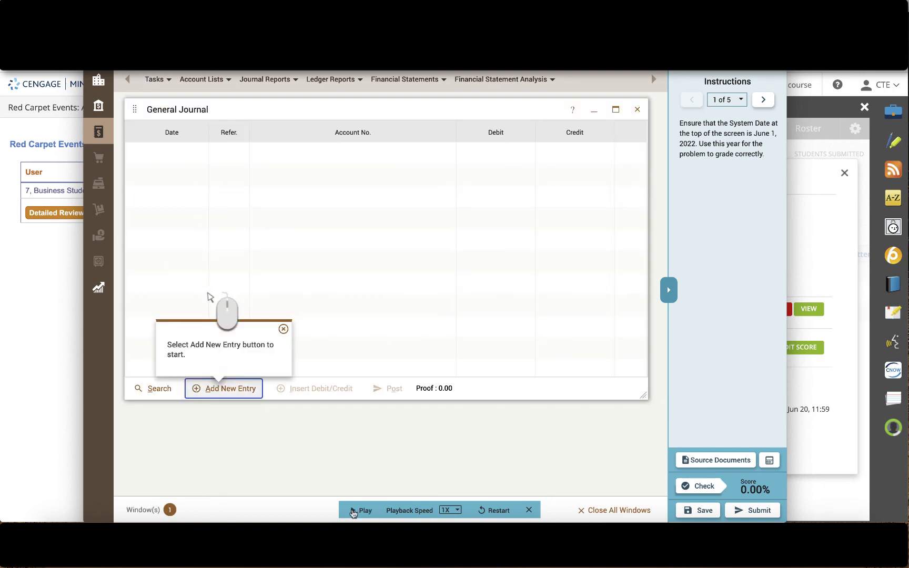
click(453, 510)
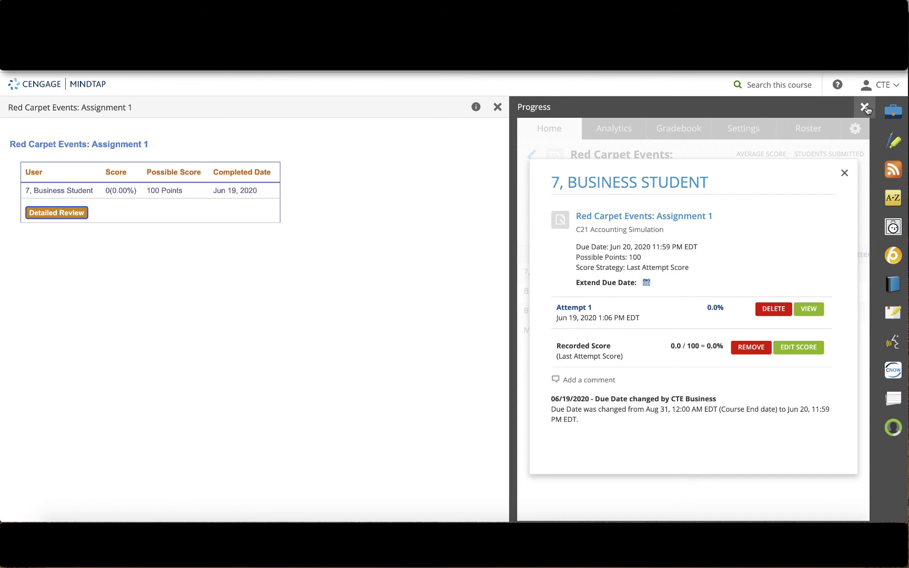
click(865, 107)
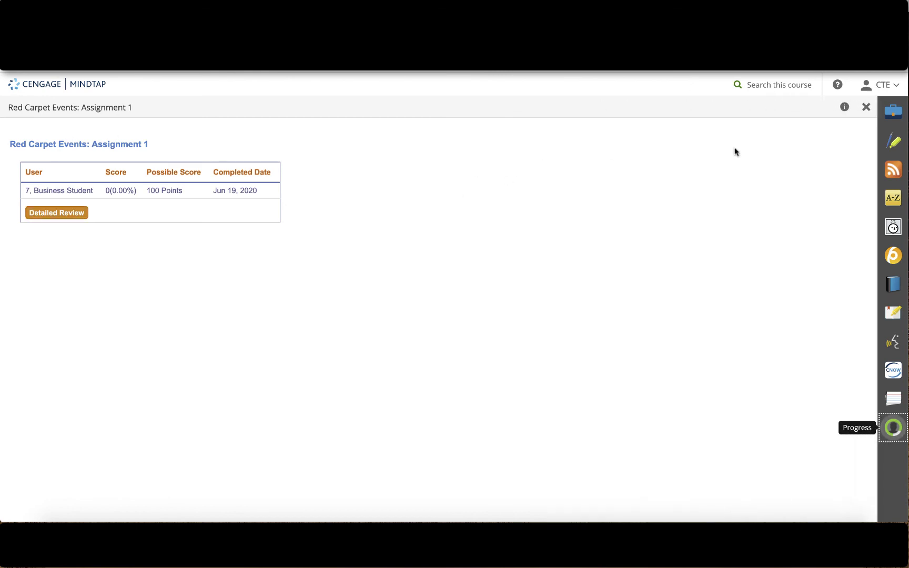
click(866, 108)
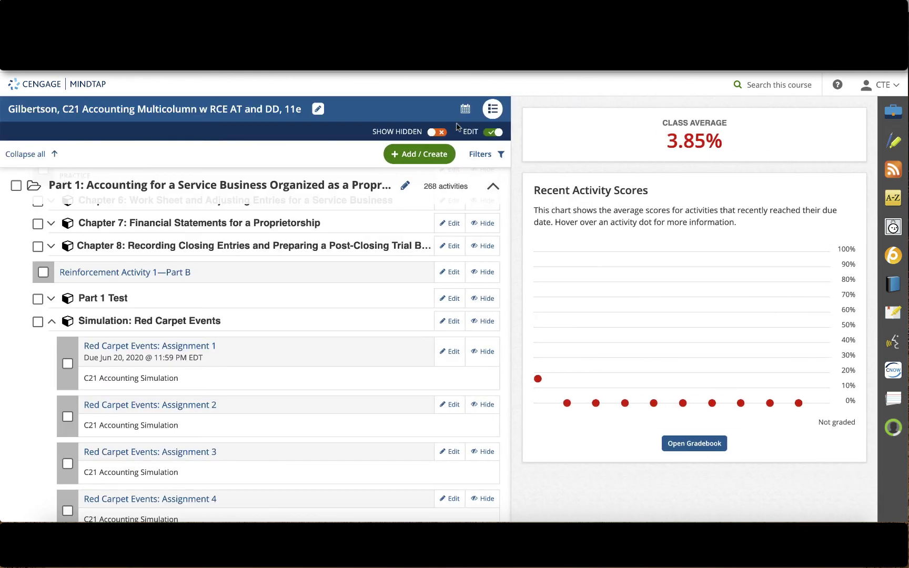